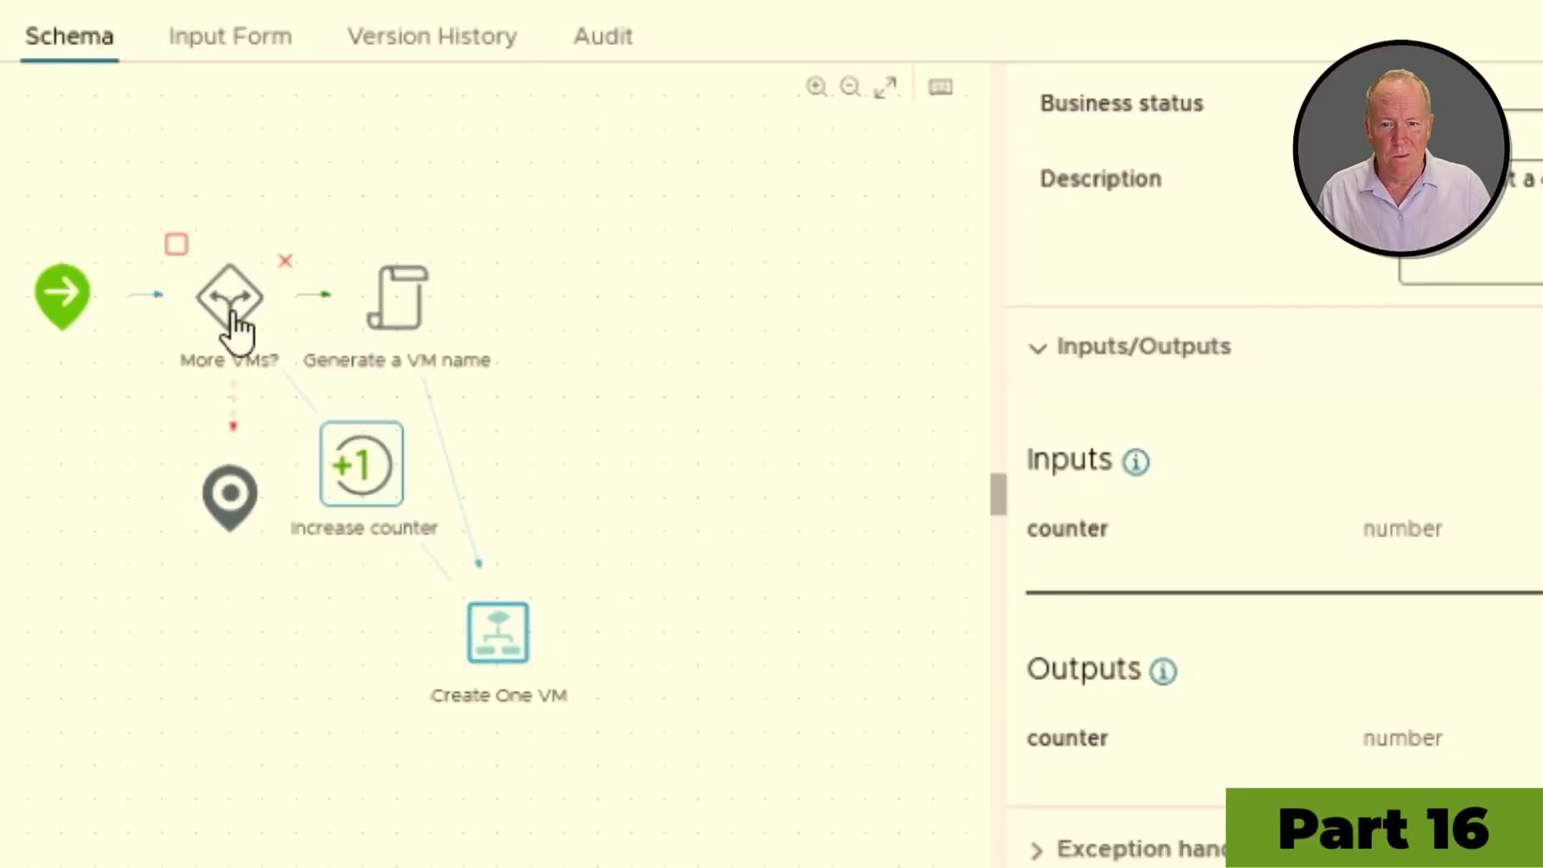
Step: Start a new parameter in the workflow's inputs and outputs and name it howManyVirtualMachines
click(235, 326)
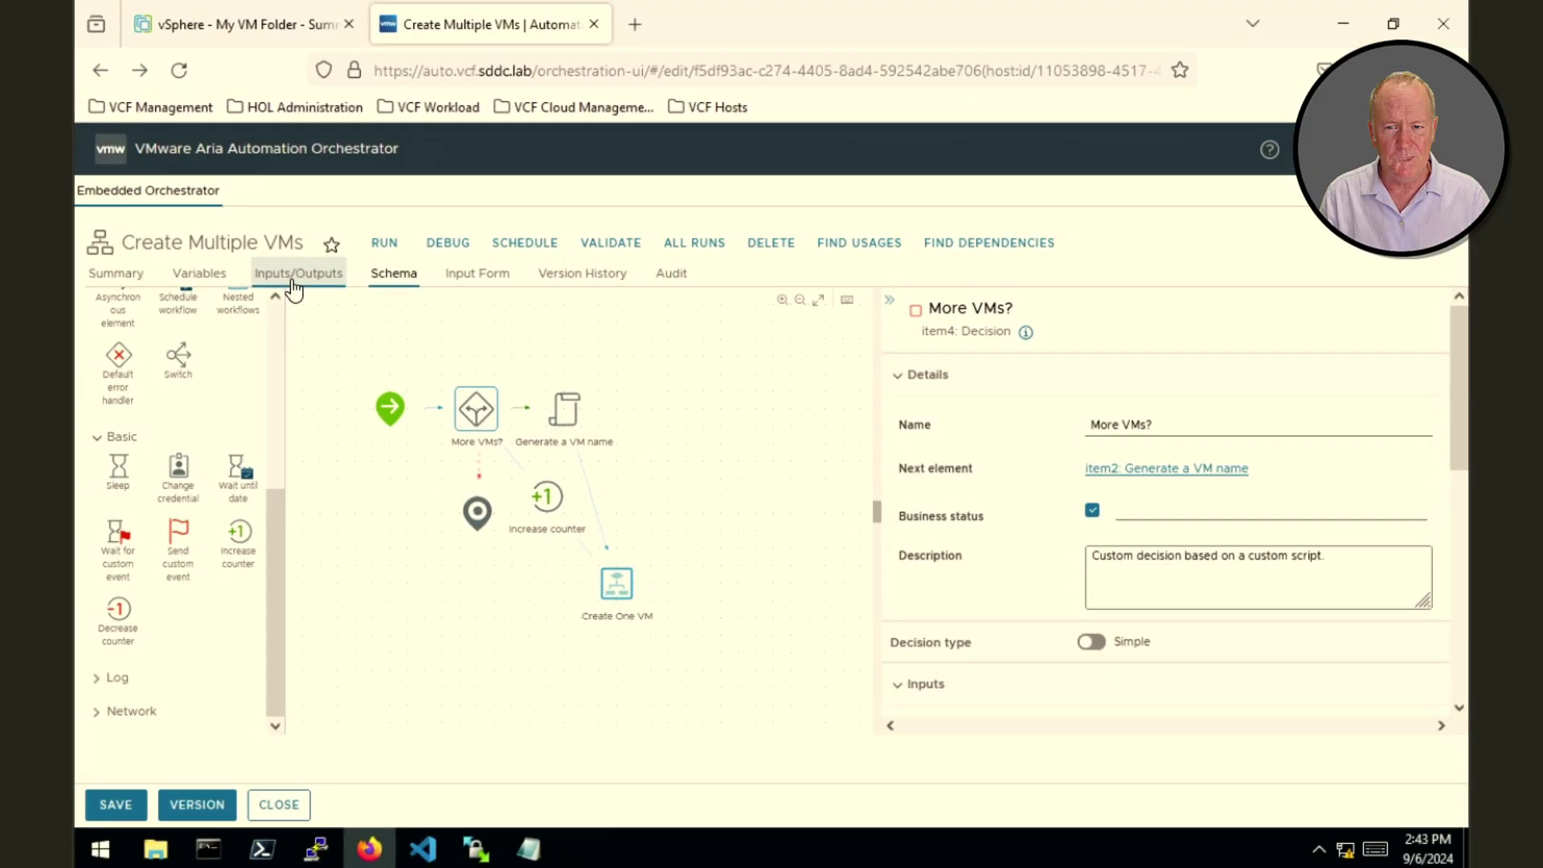
click(295, 275)
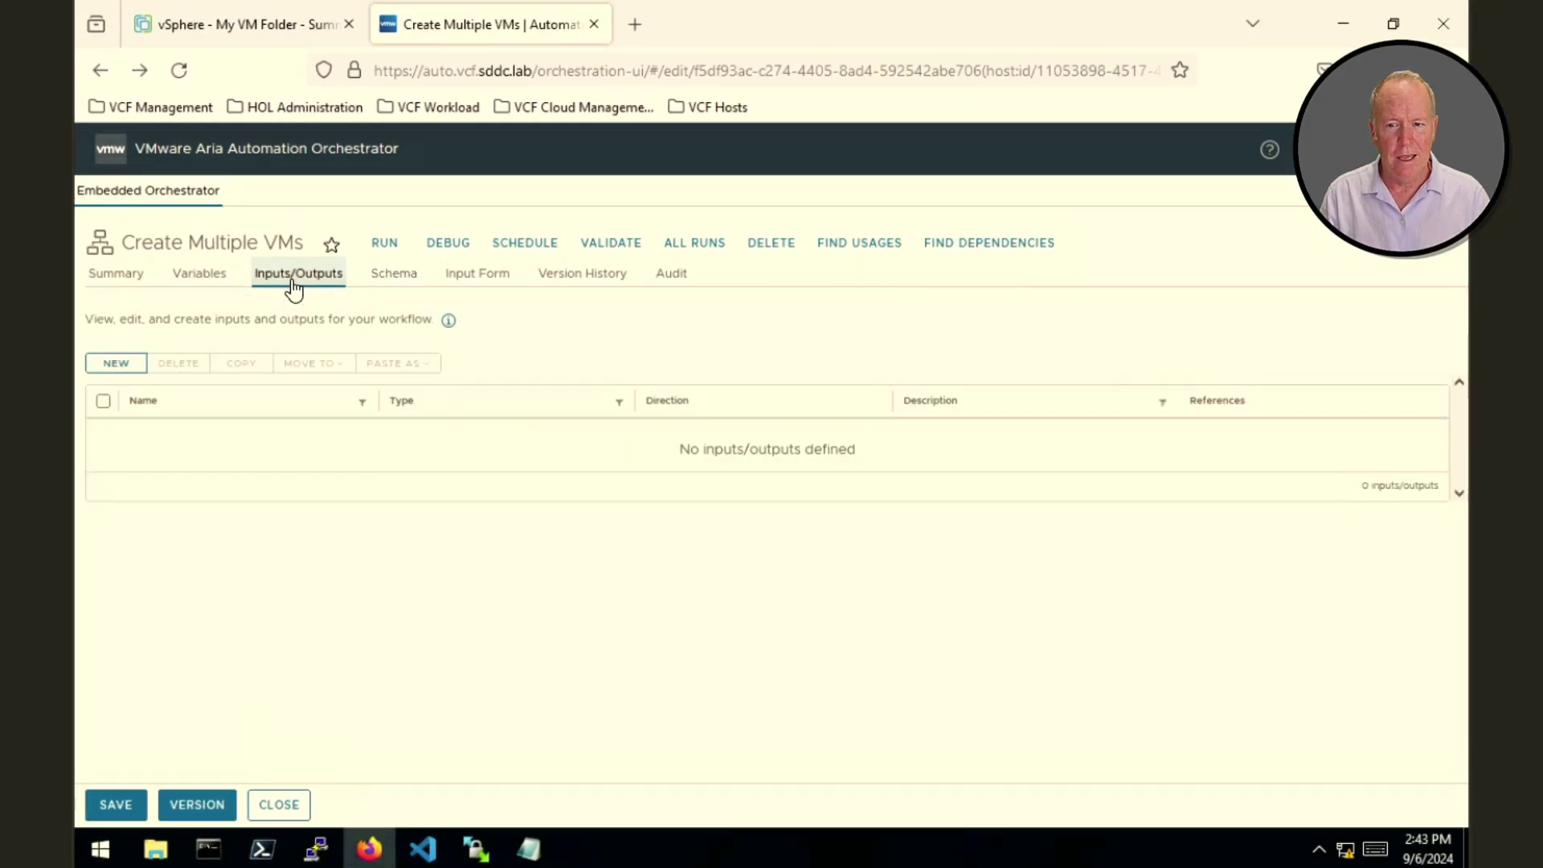
click(117, 364)
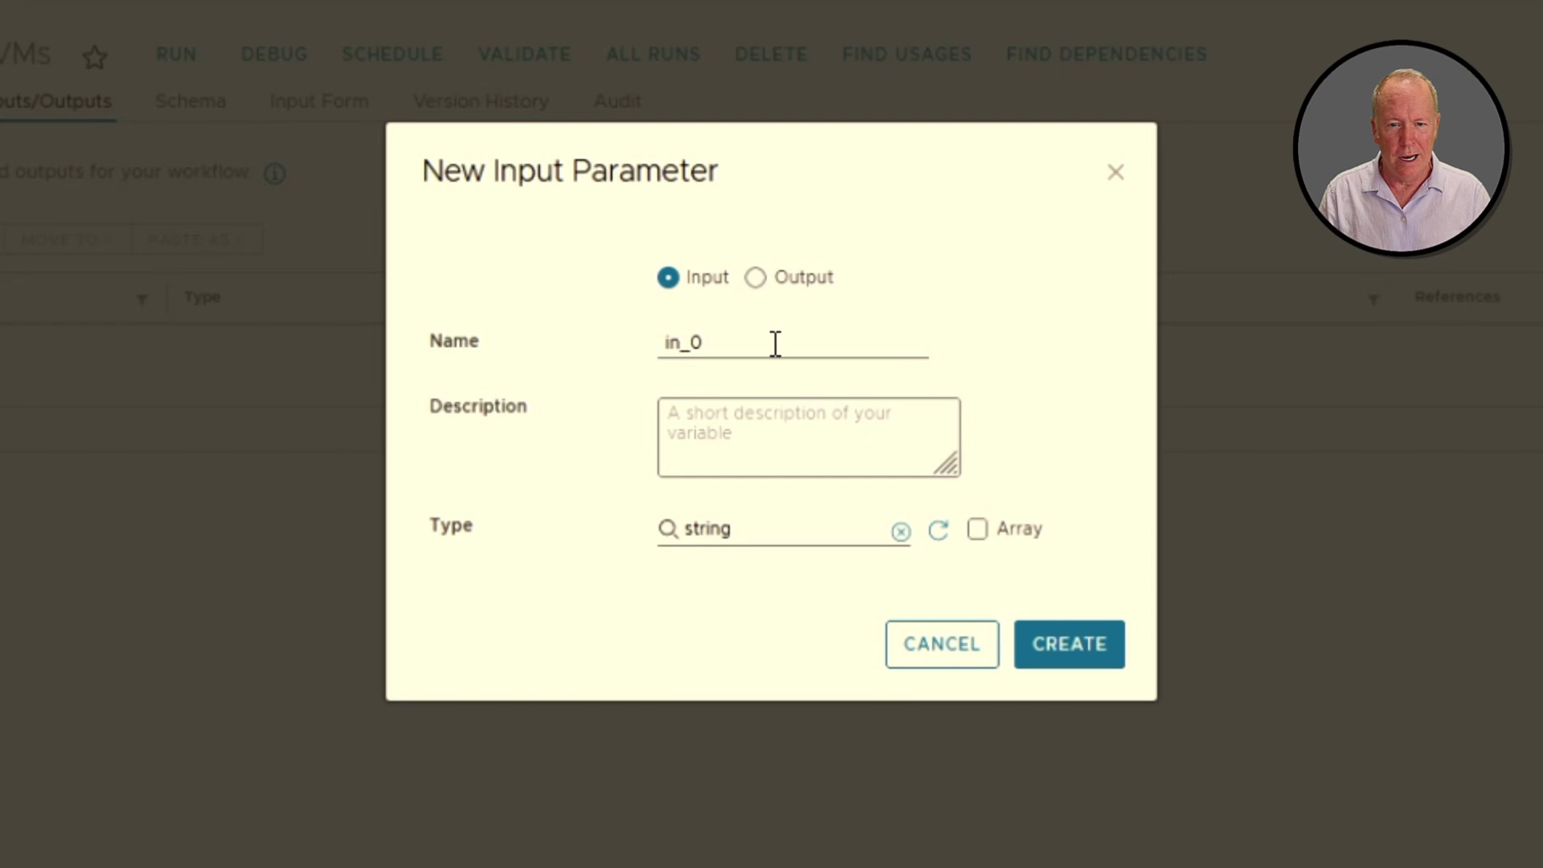
drag(776, 344, 515, 348)
text(how)
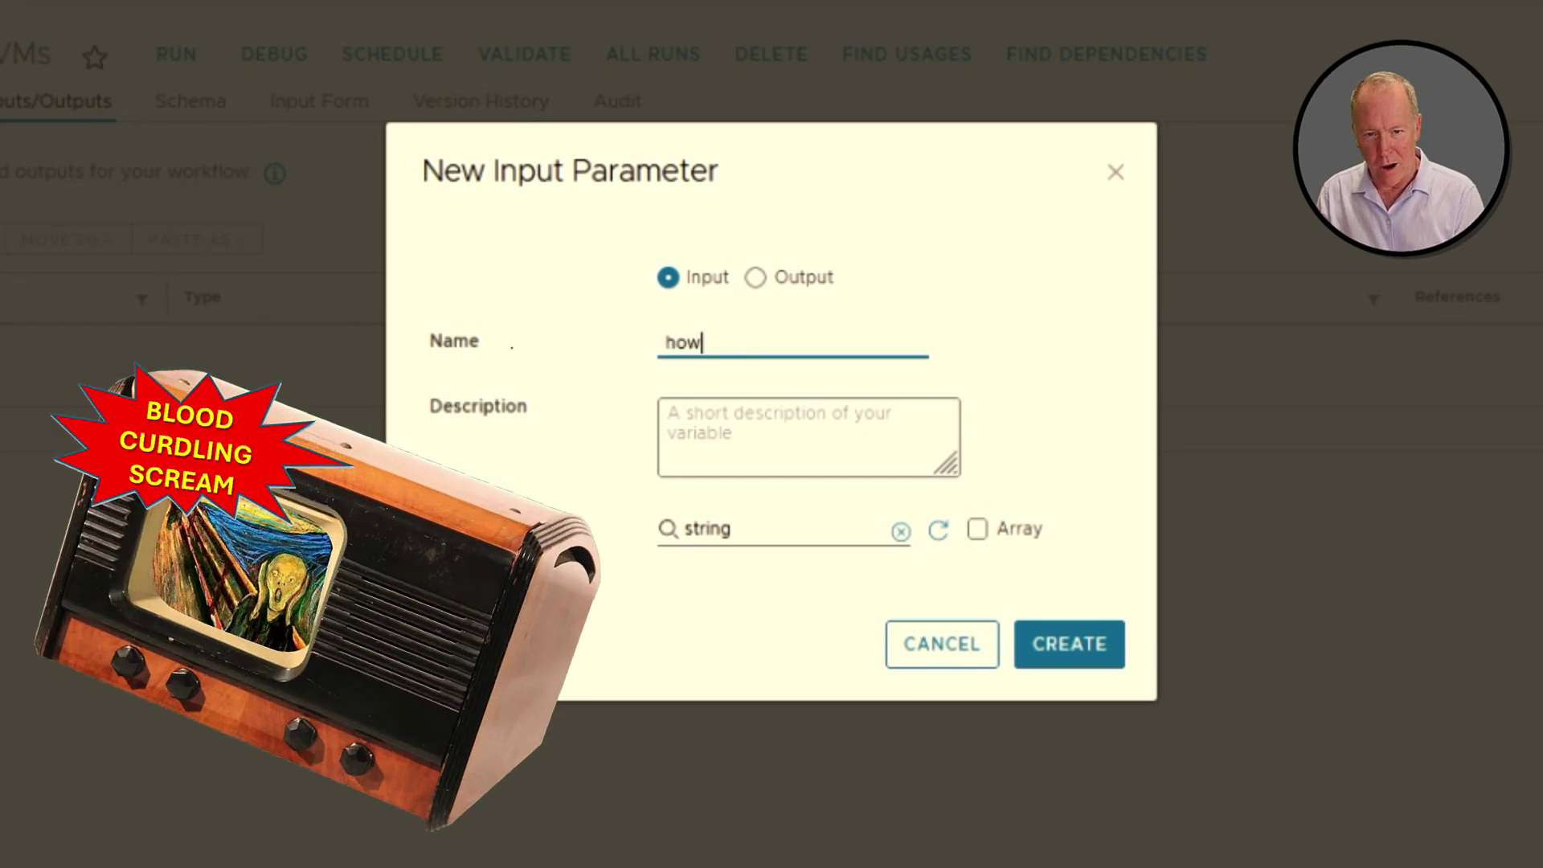
text(ManyV)
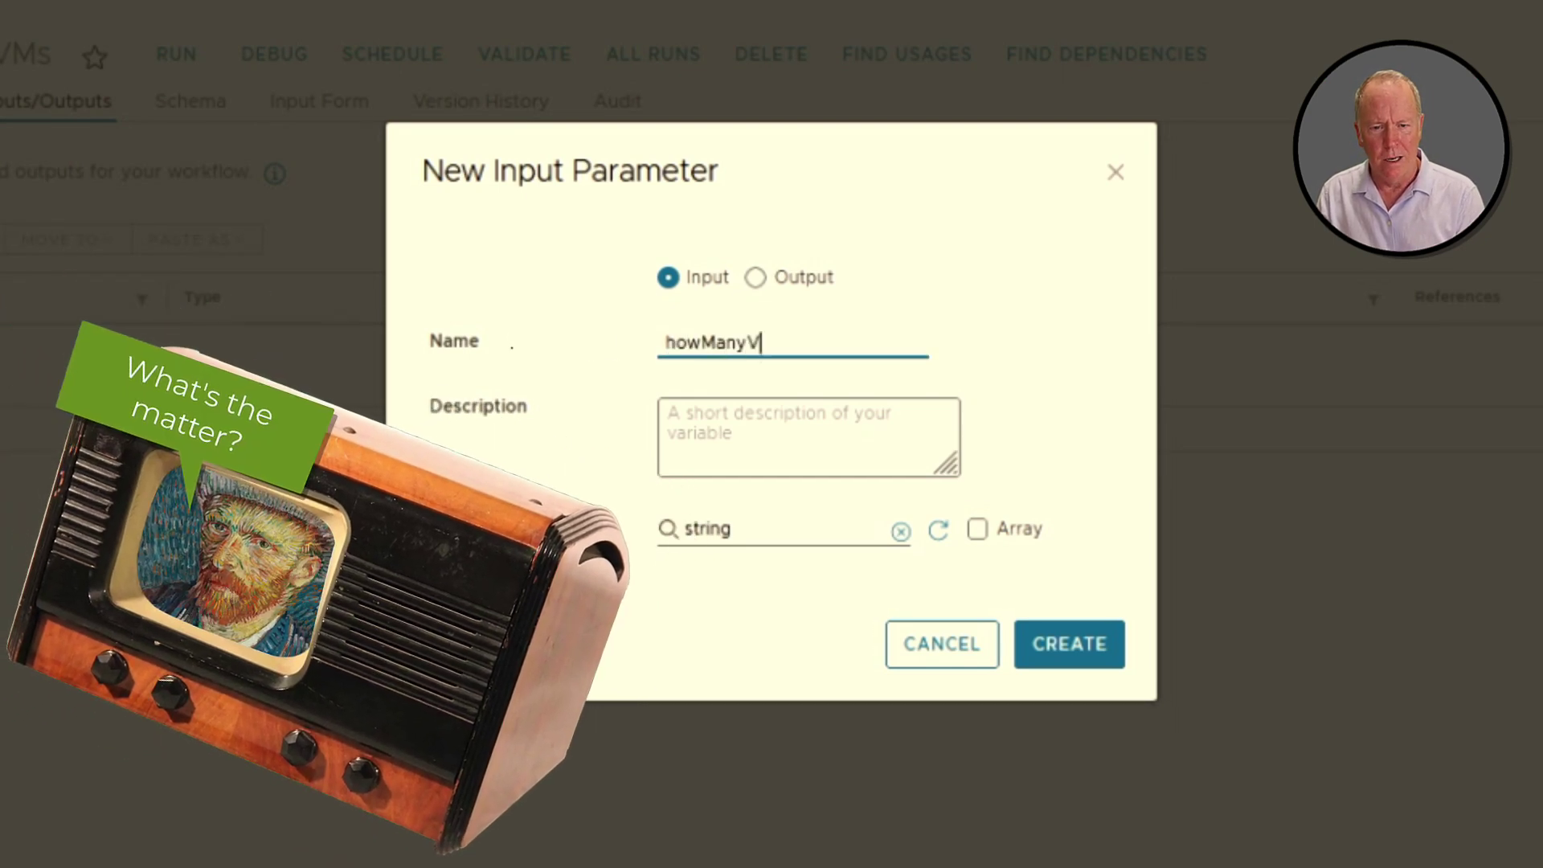
text(irtualMachines)
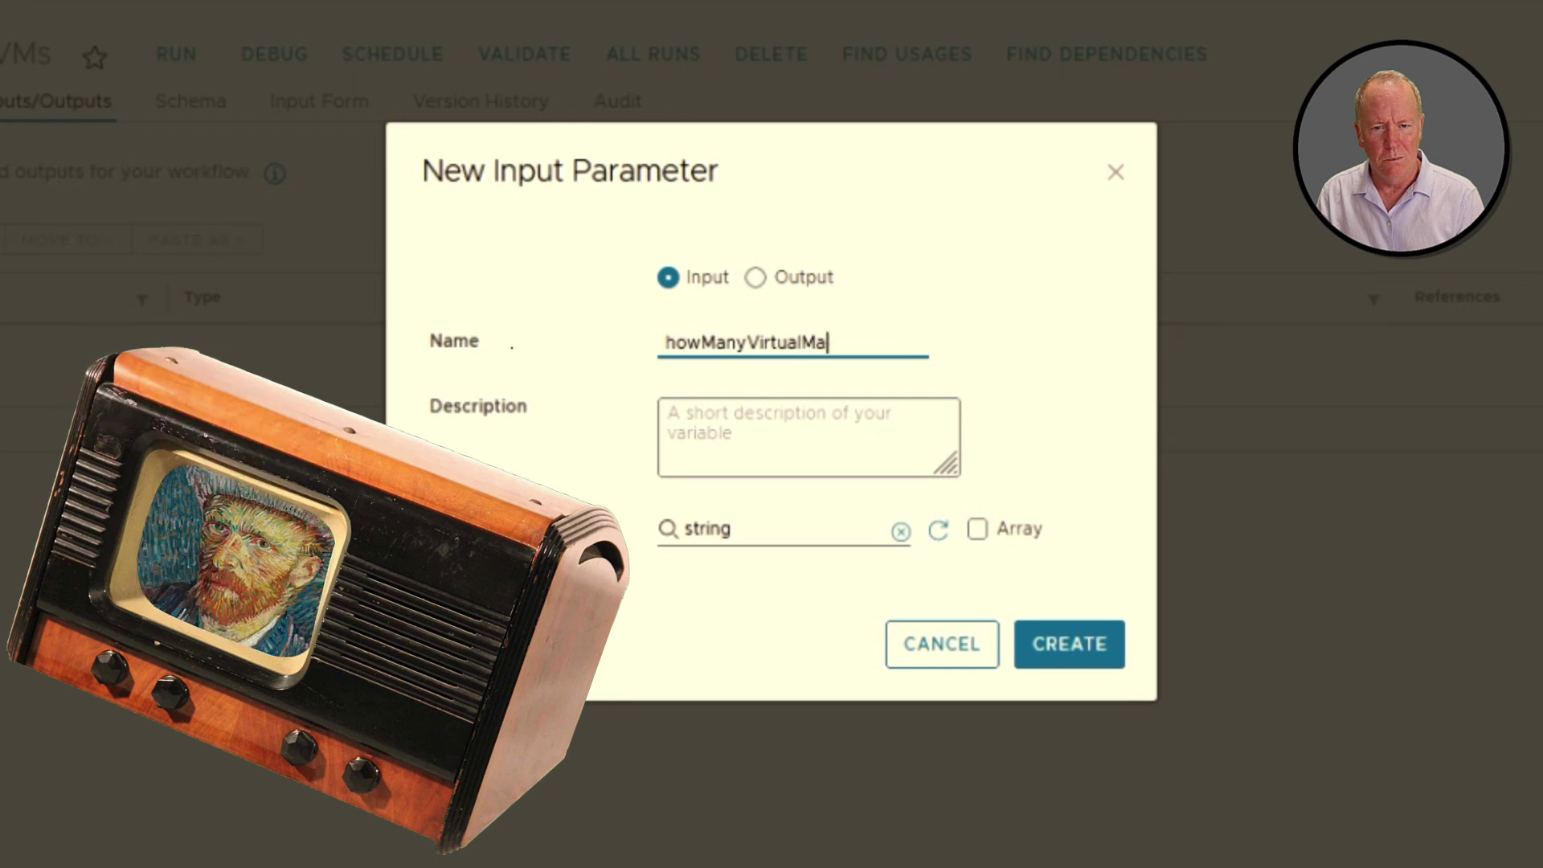
Step: Keep the new parameter's direction as Input and describe it as "How many VMs do you want us to create?"
click(756, 279)
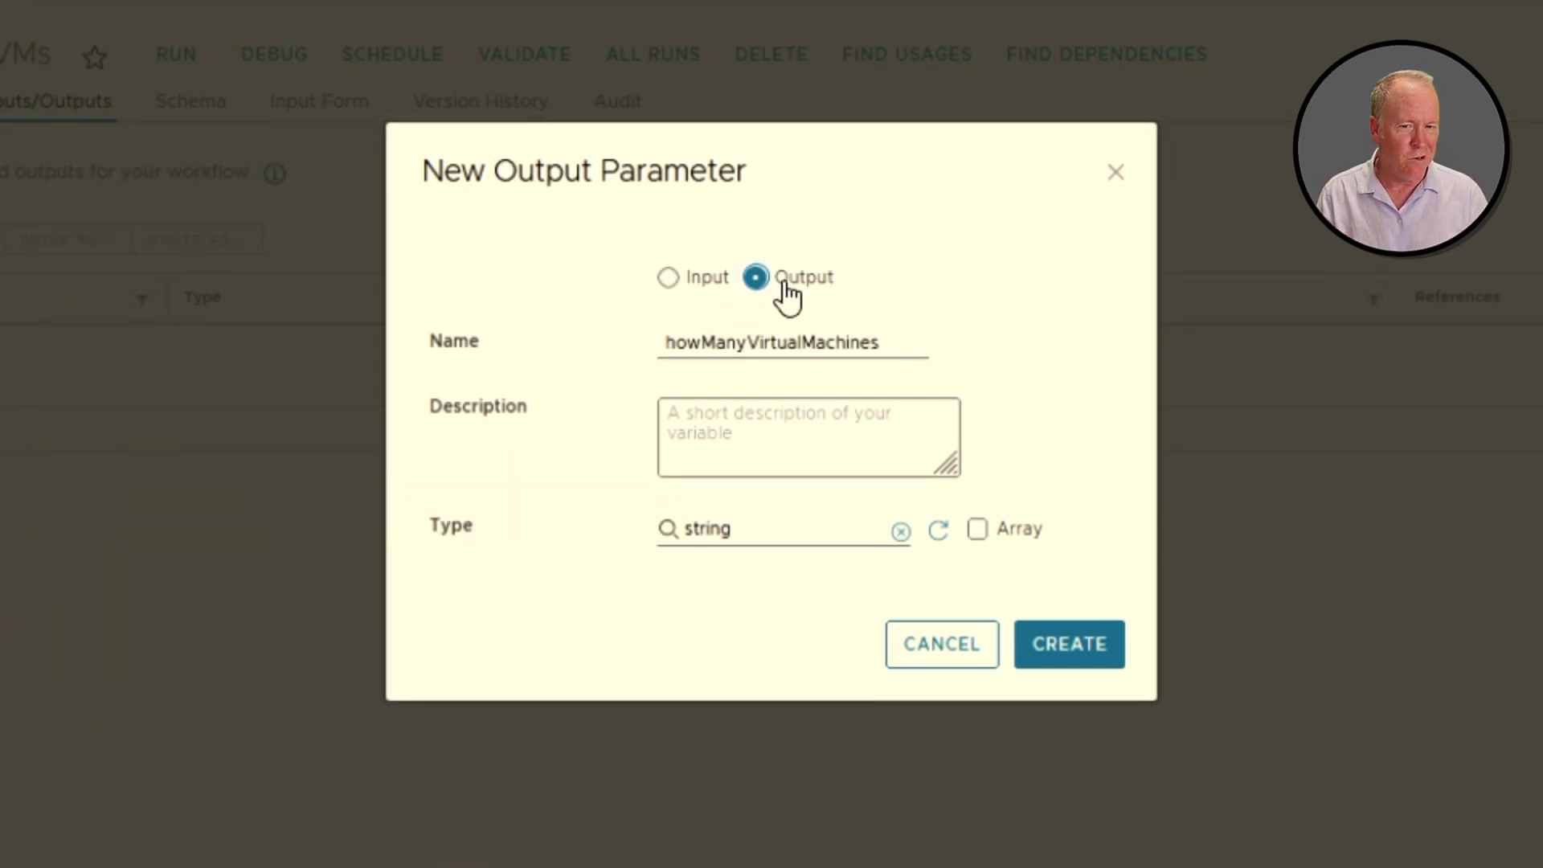
click(667, 279)
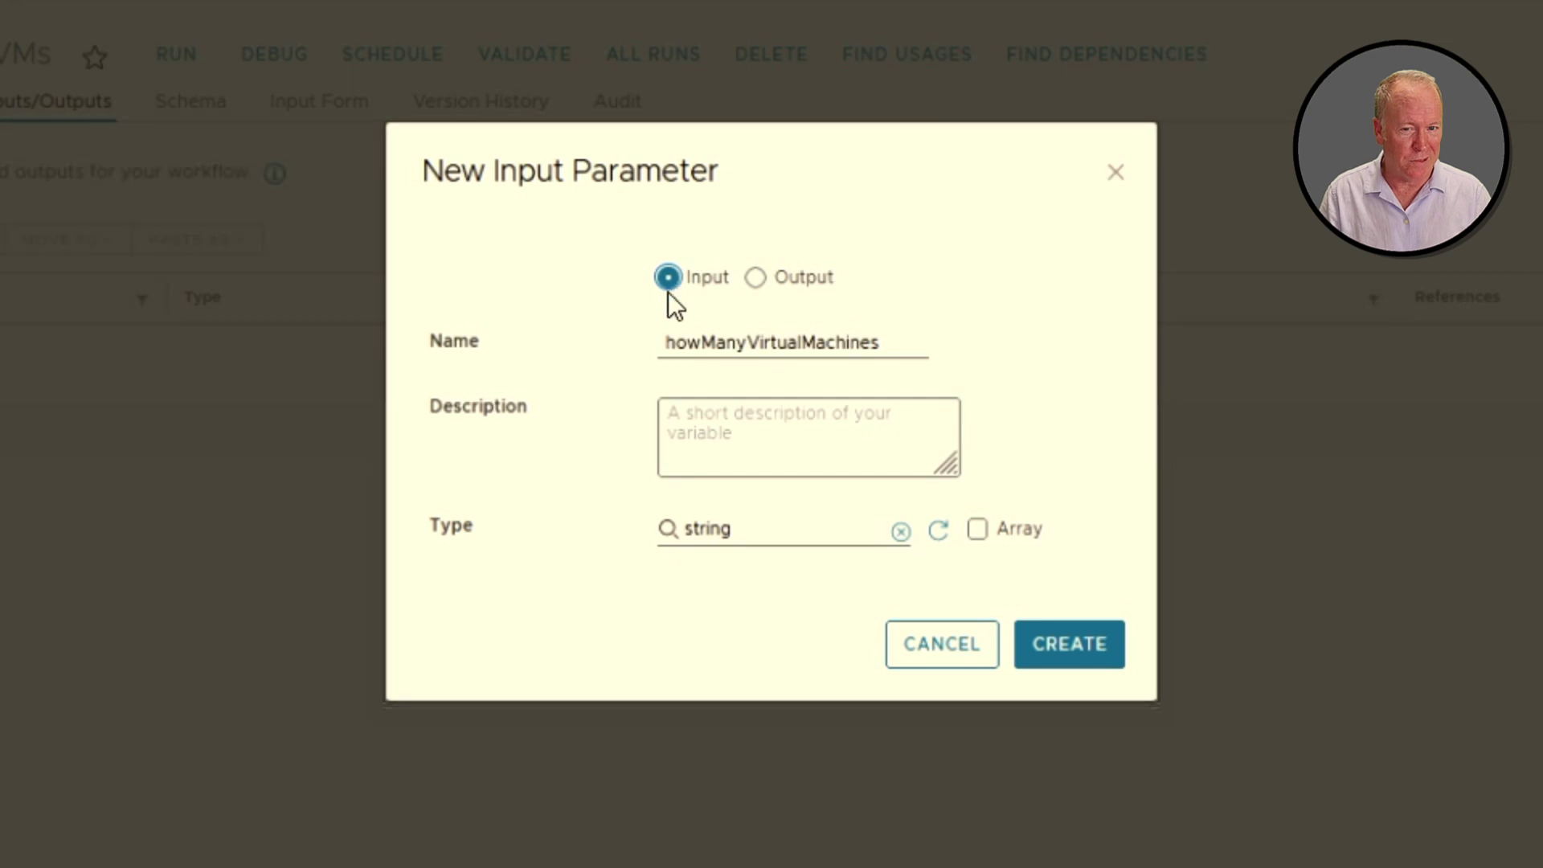
click(741, 437)
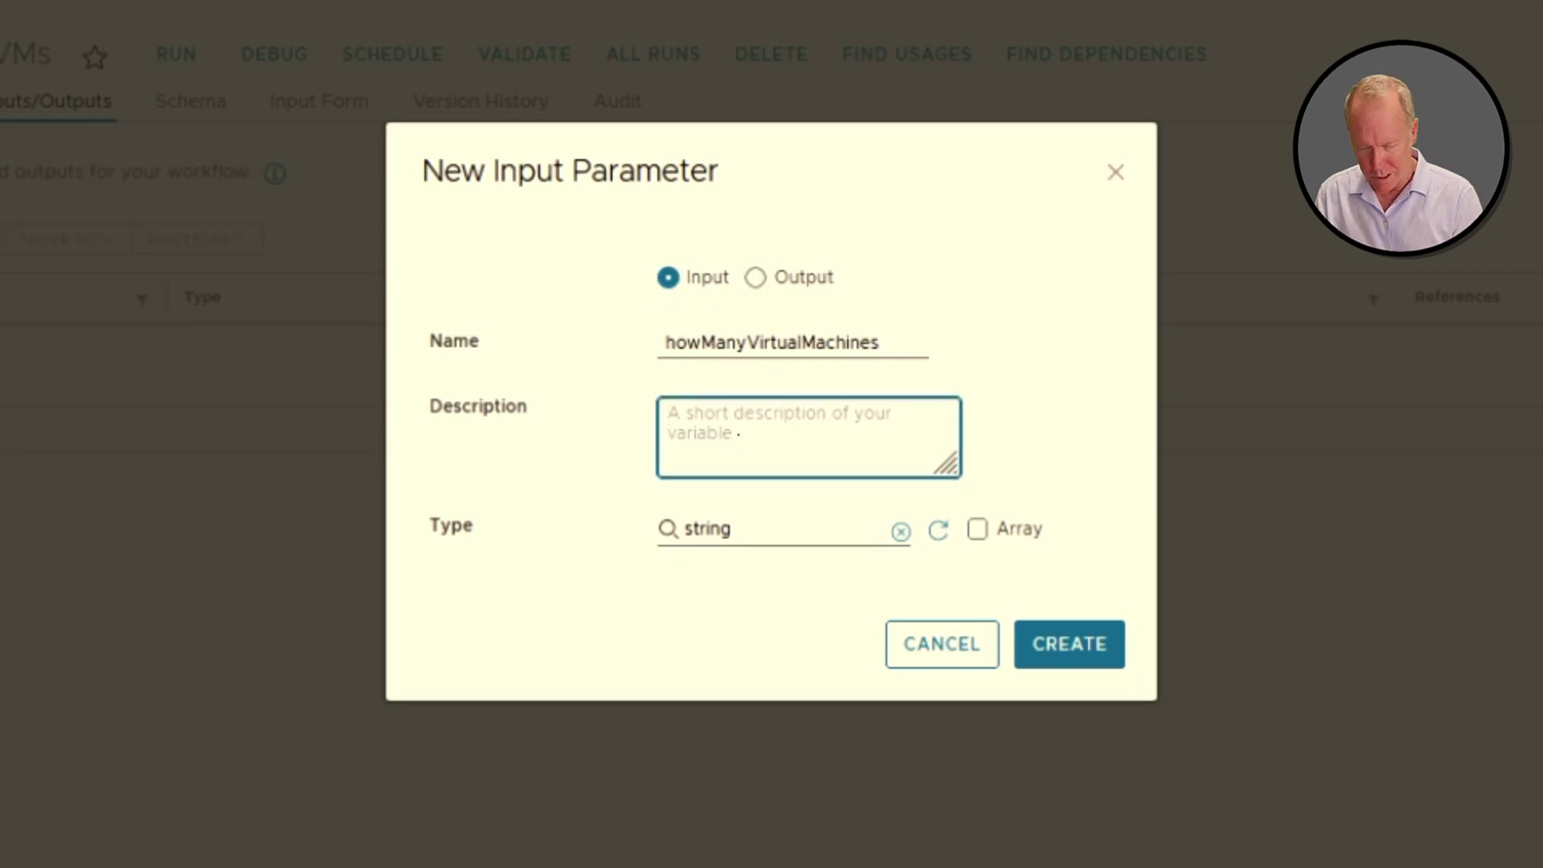
text(How )
text(many VMs do you want us)
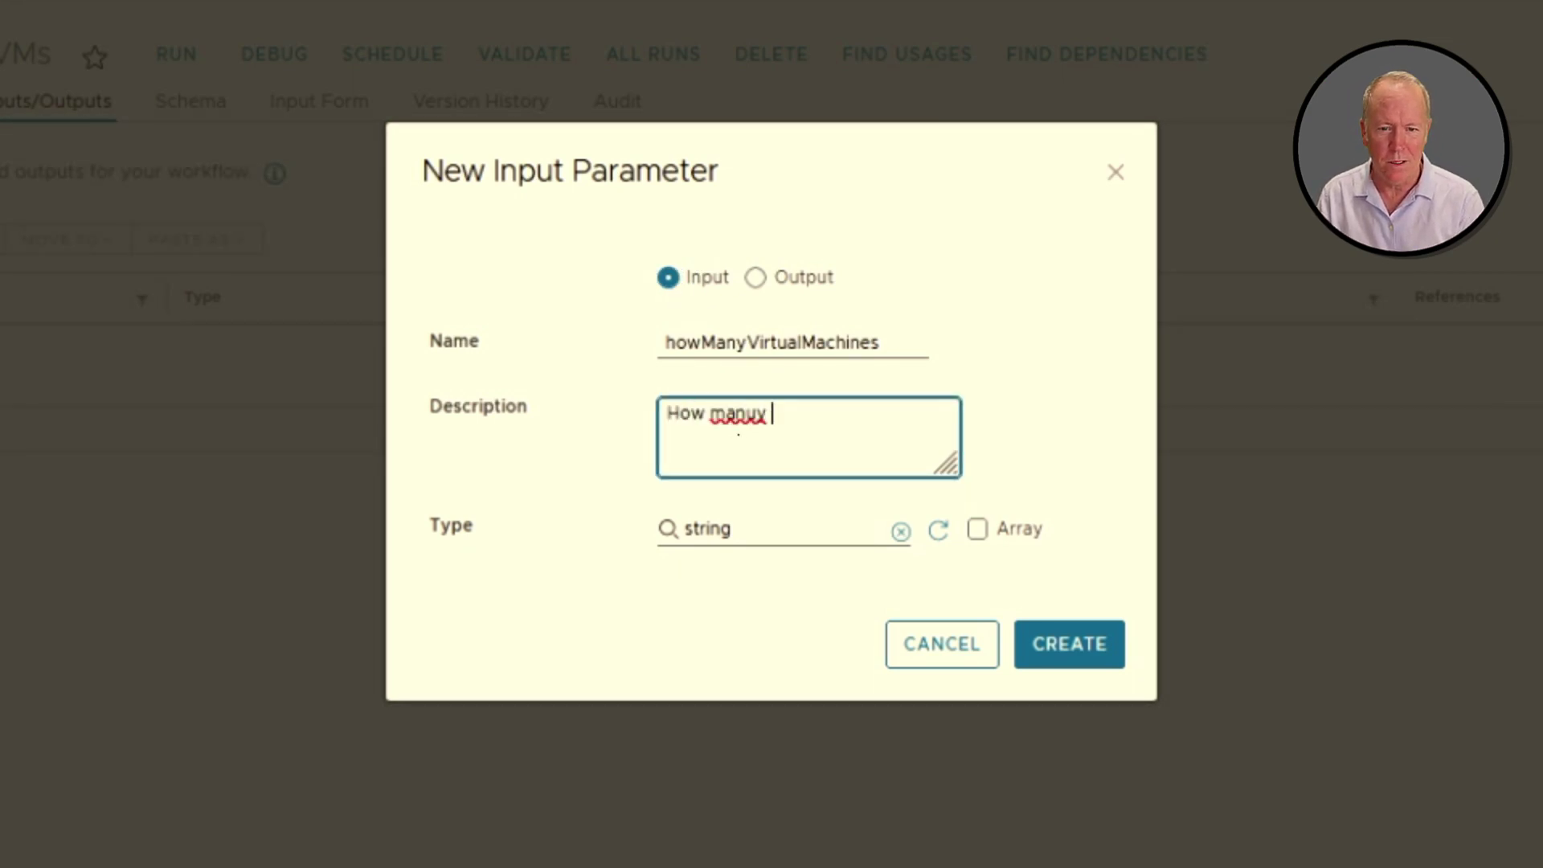
text( to create?)
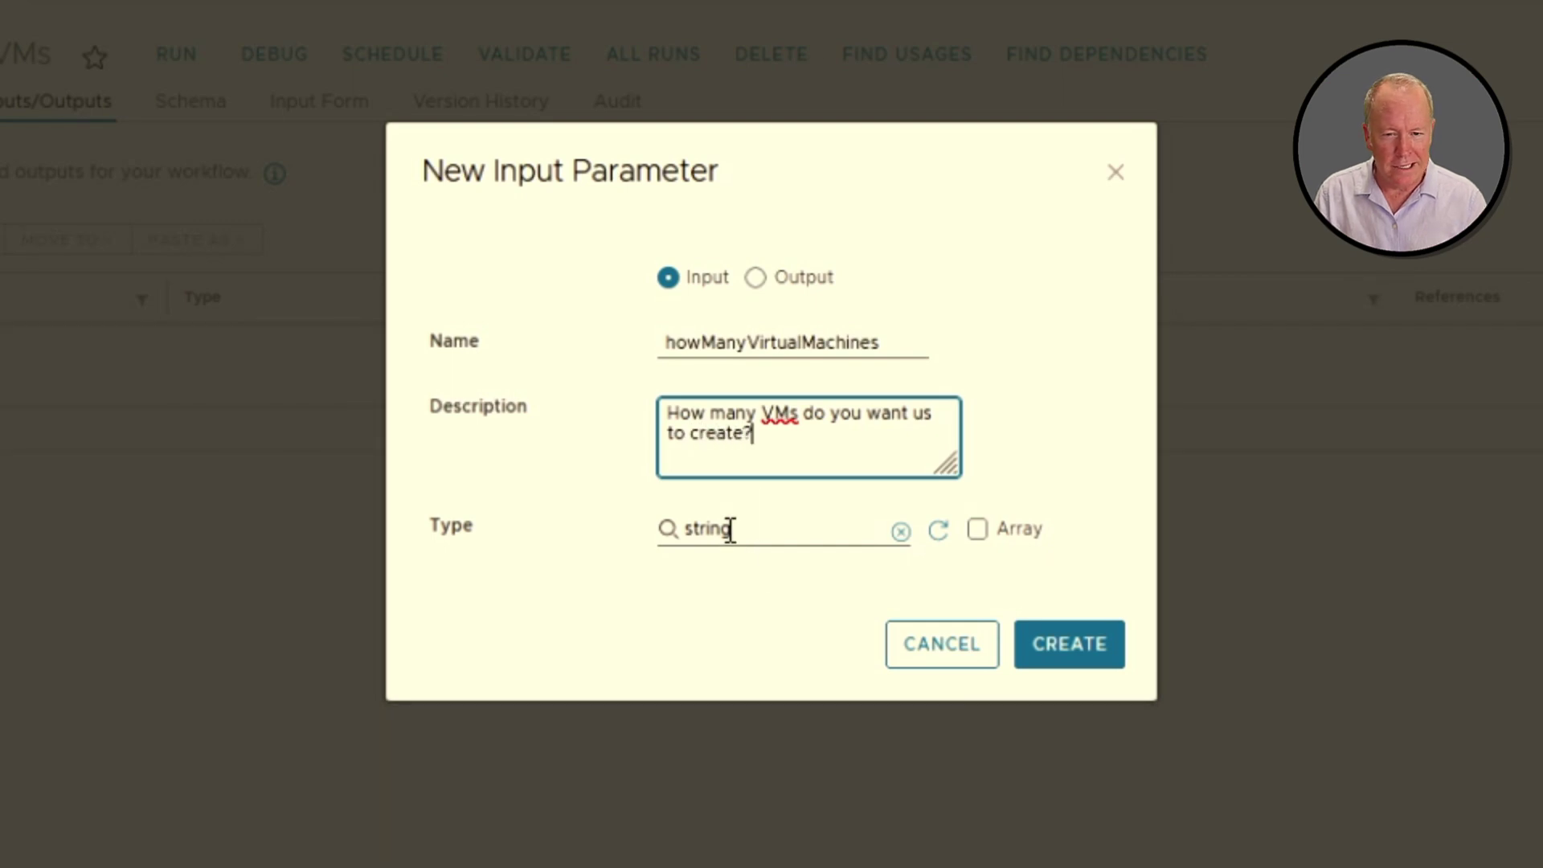
Step: Set the parameter's type to number and create it
click(729, 530)
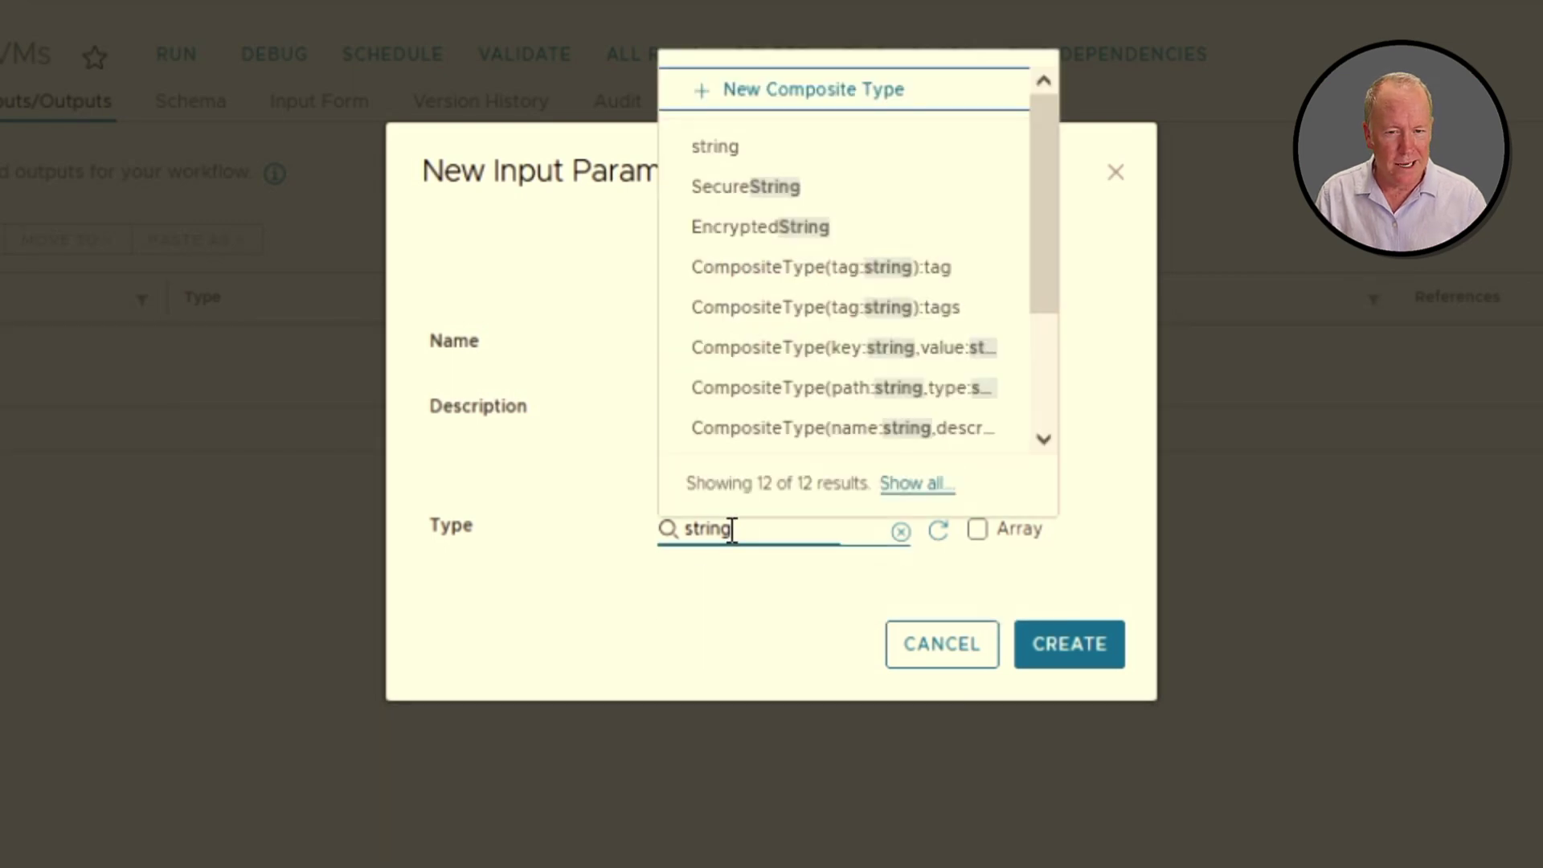
drag(729, 531, 655, 536)
text(number)
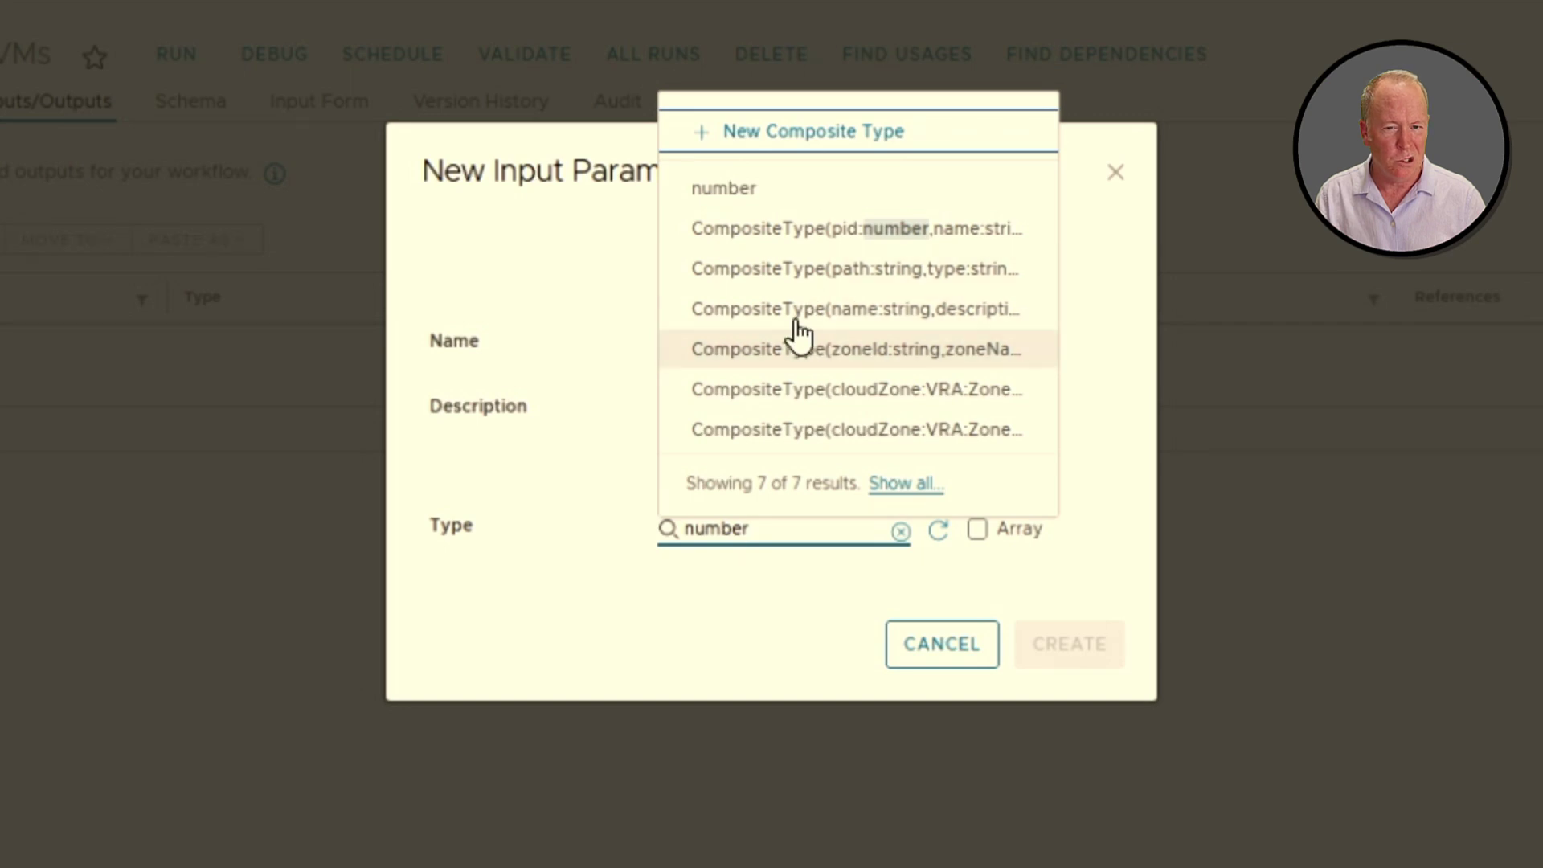
click(728, 192)
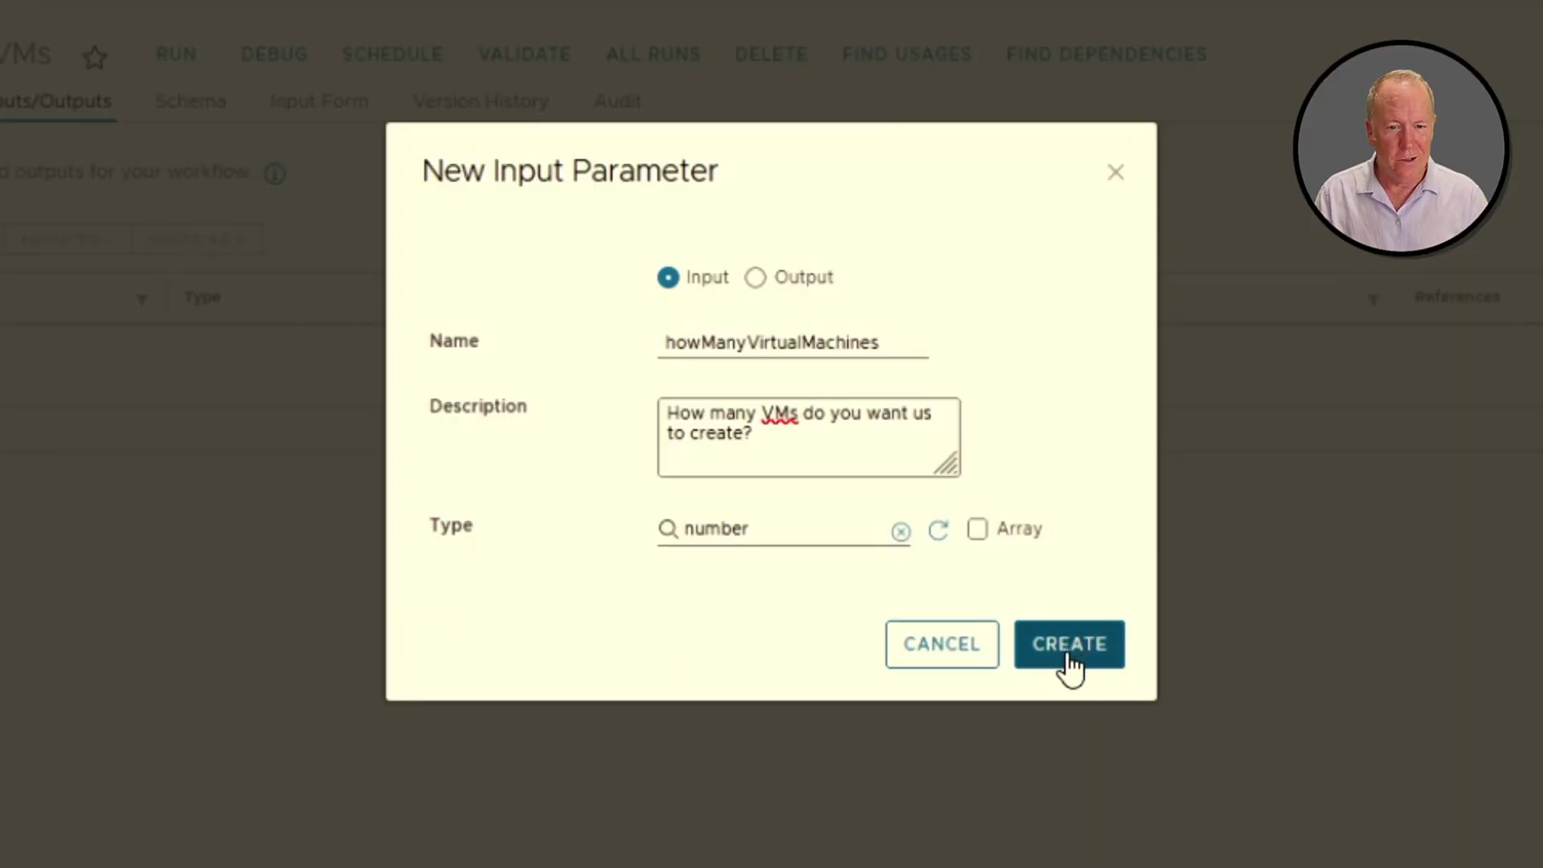
click(1071, 663)
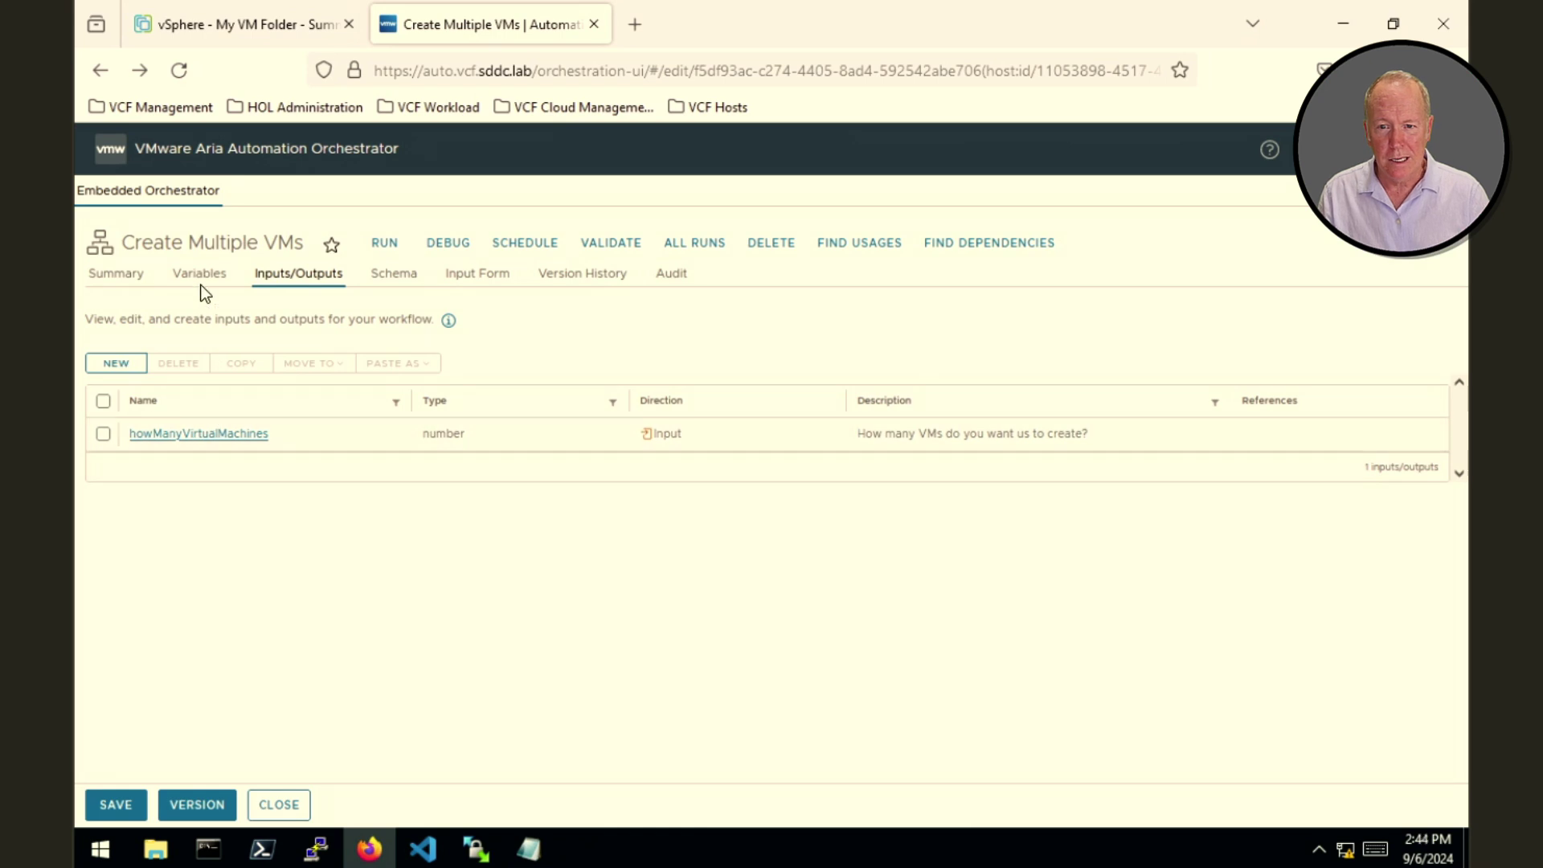
Step: Open the More VMs? decision element in the schema, leaving its Simple decision type switched off
click(394, 273)
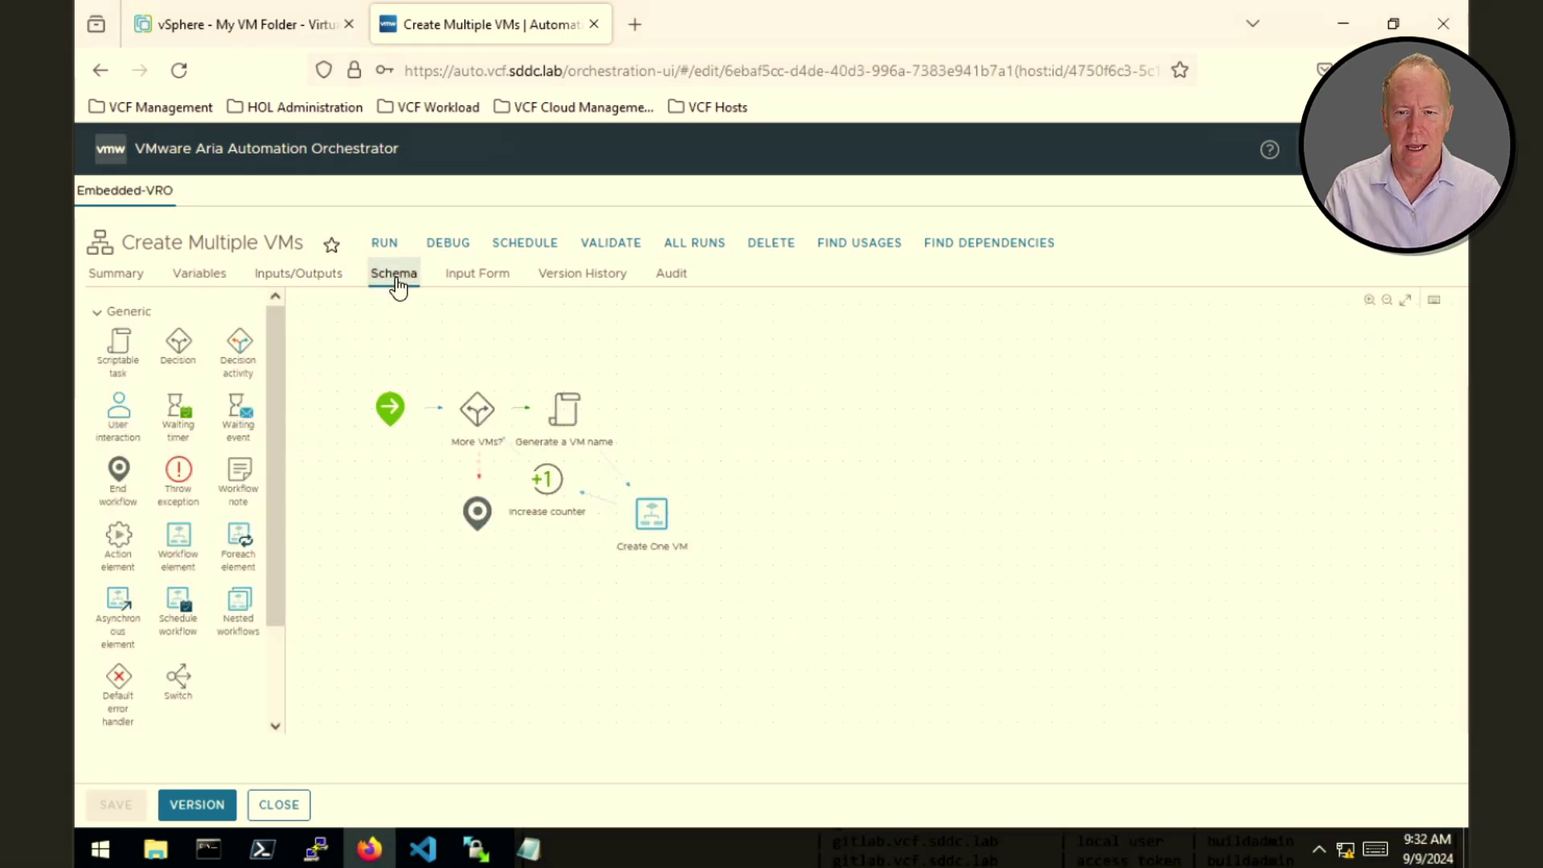
click(478, 414)
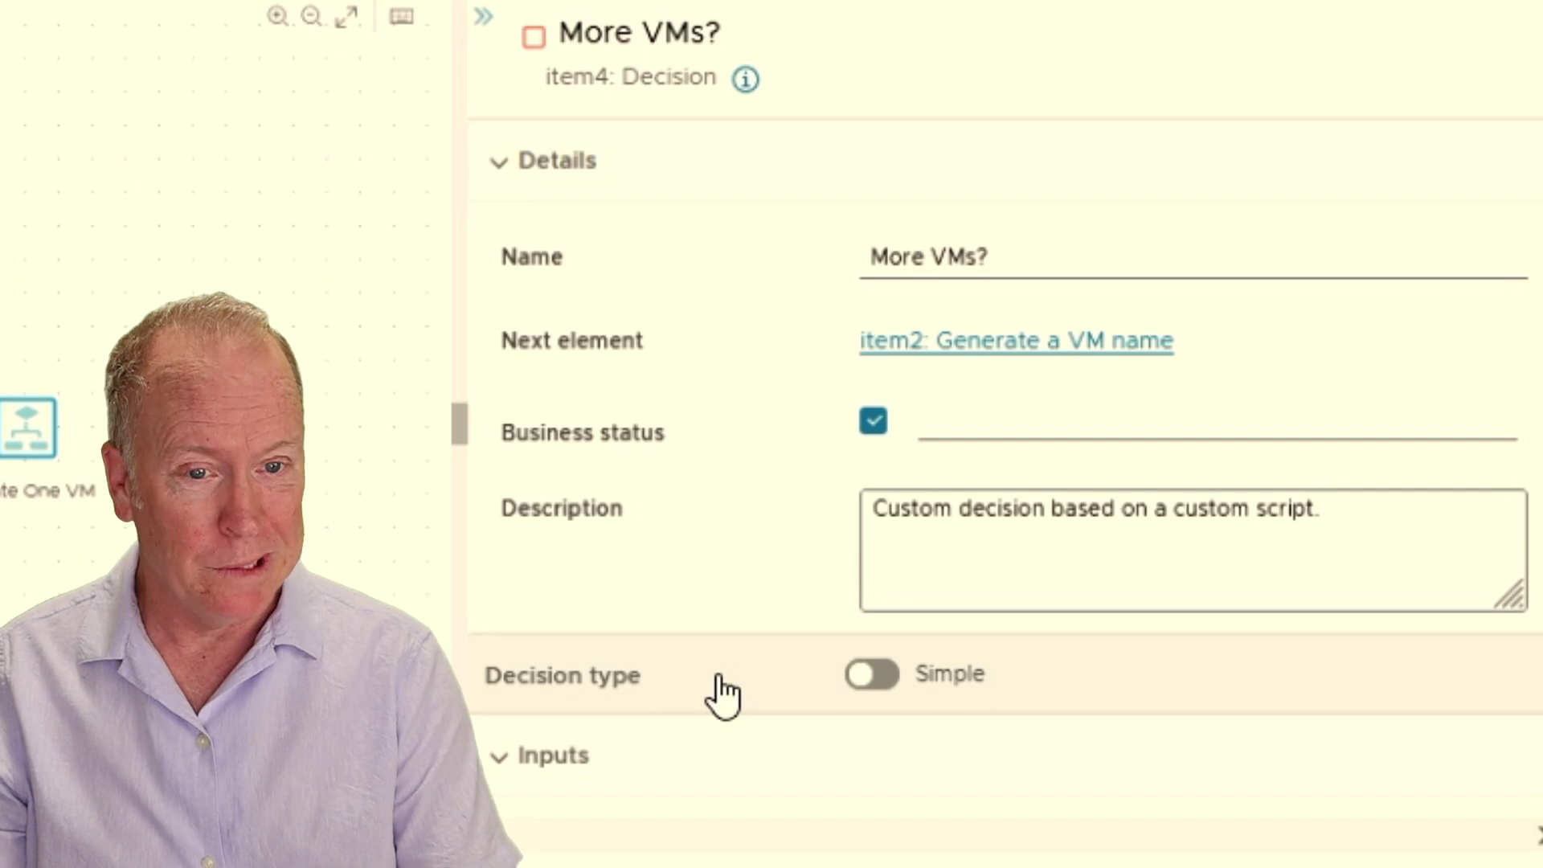
click(876, 678)
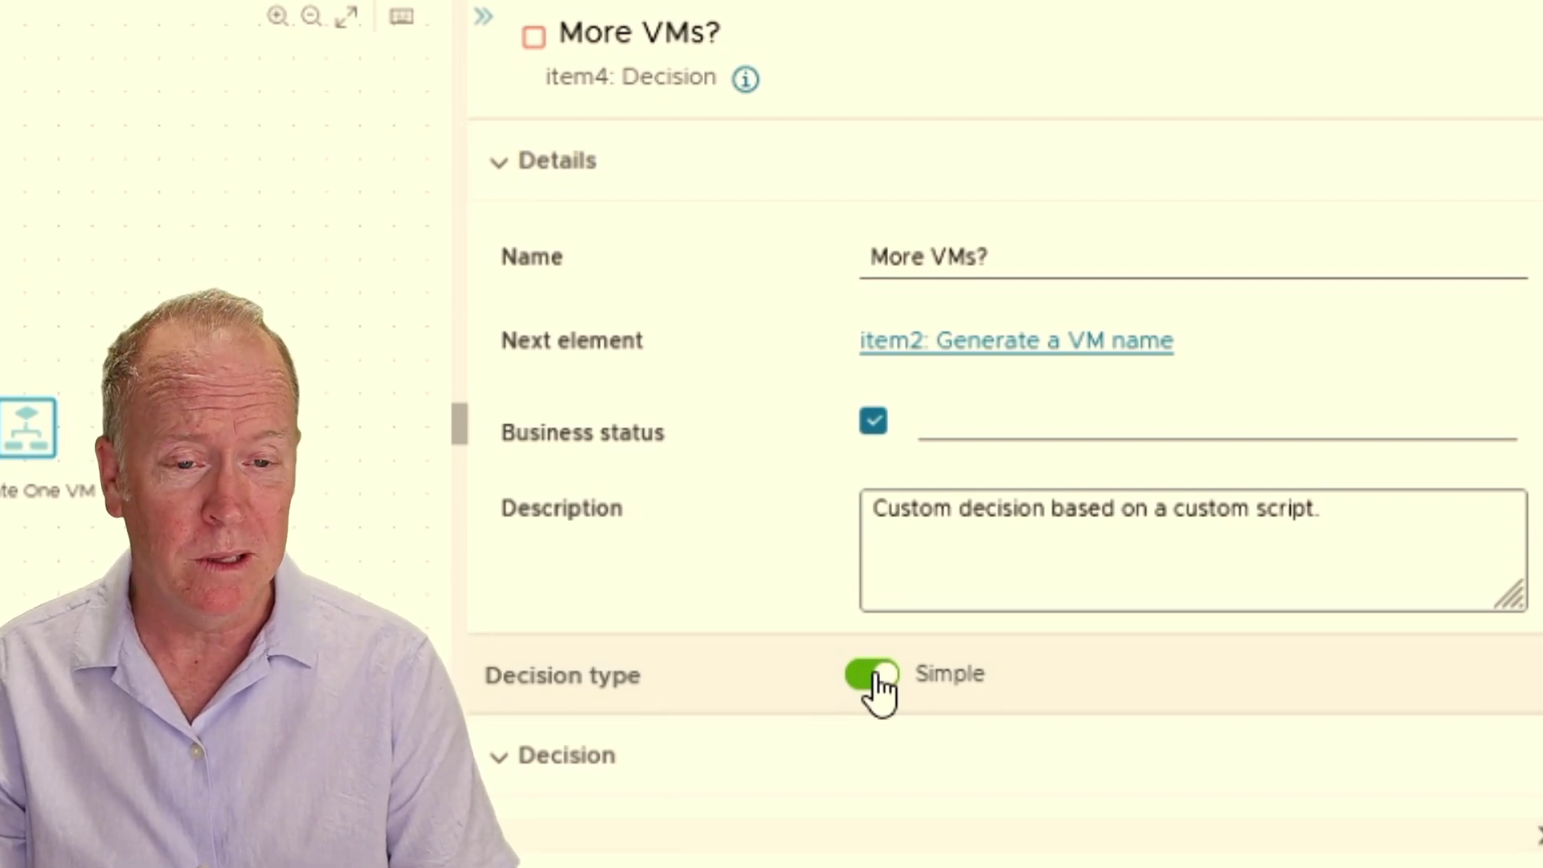
click(874, 675)
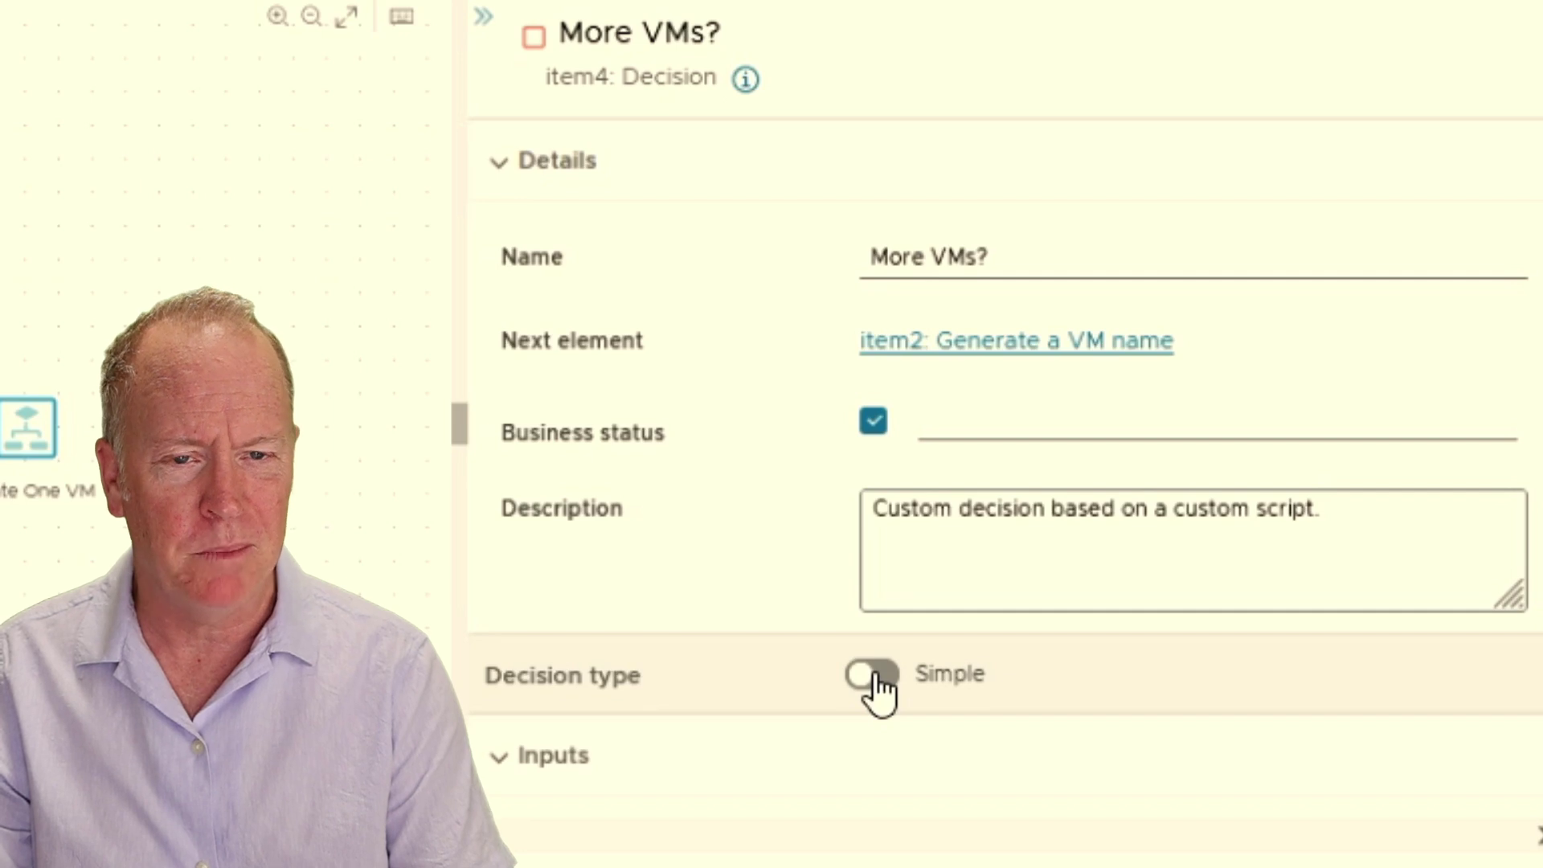
Step: Add the variables counter and howManyVirtualMachines as inputs of the More VMs? decision
click(562, 760)
scroll(559, 755, down, 4)
scroll(559, 748, down, 4)
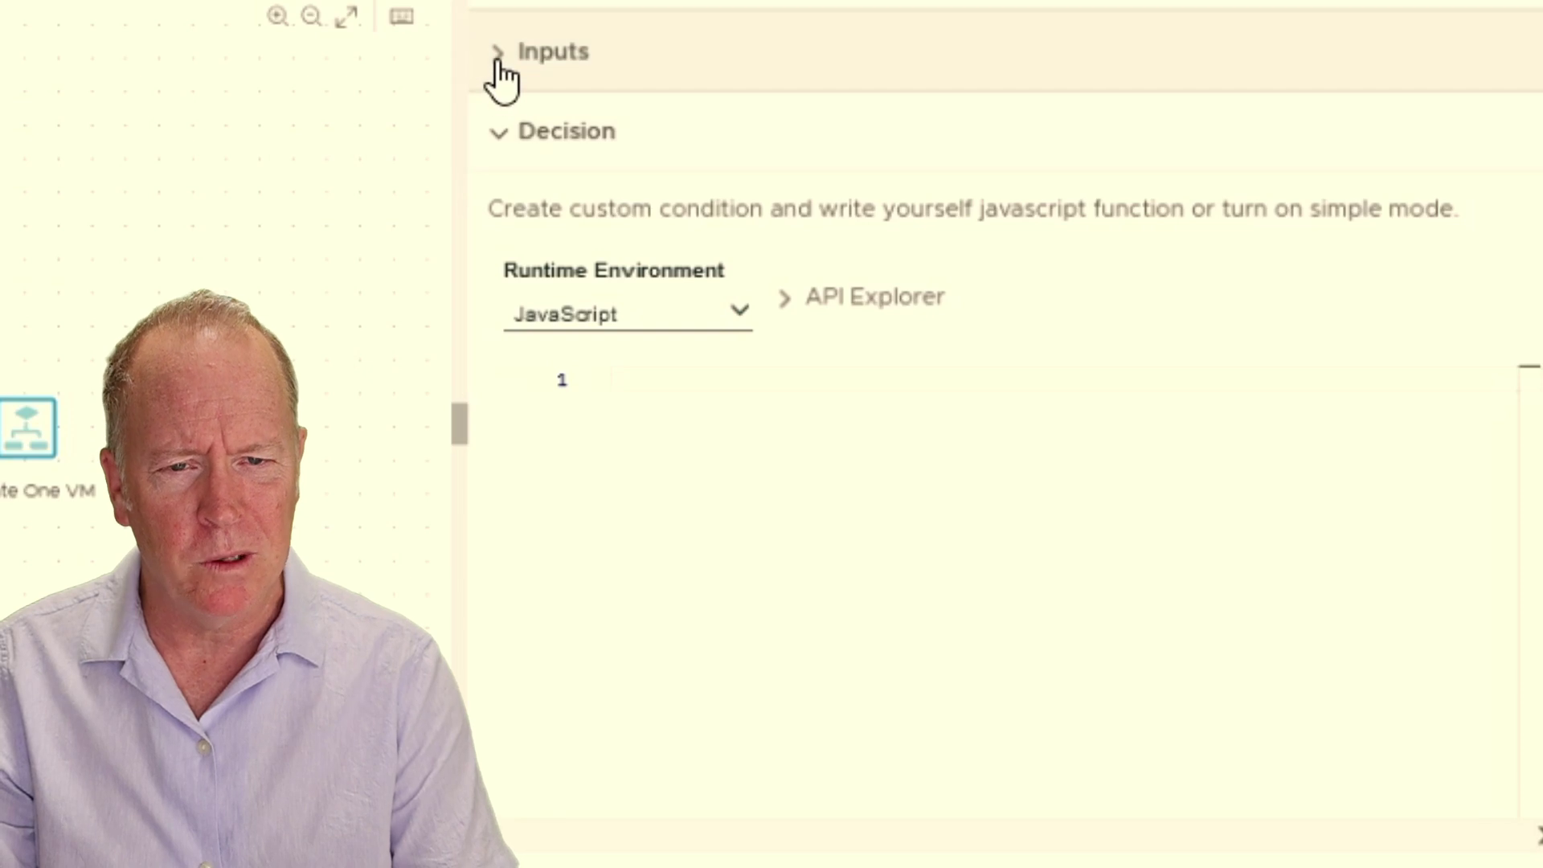
click(498, 64)
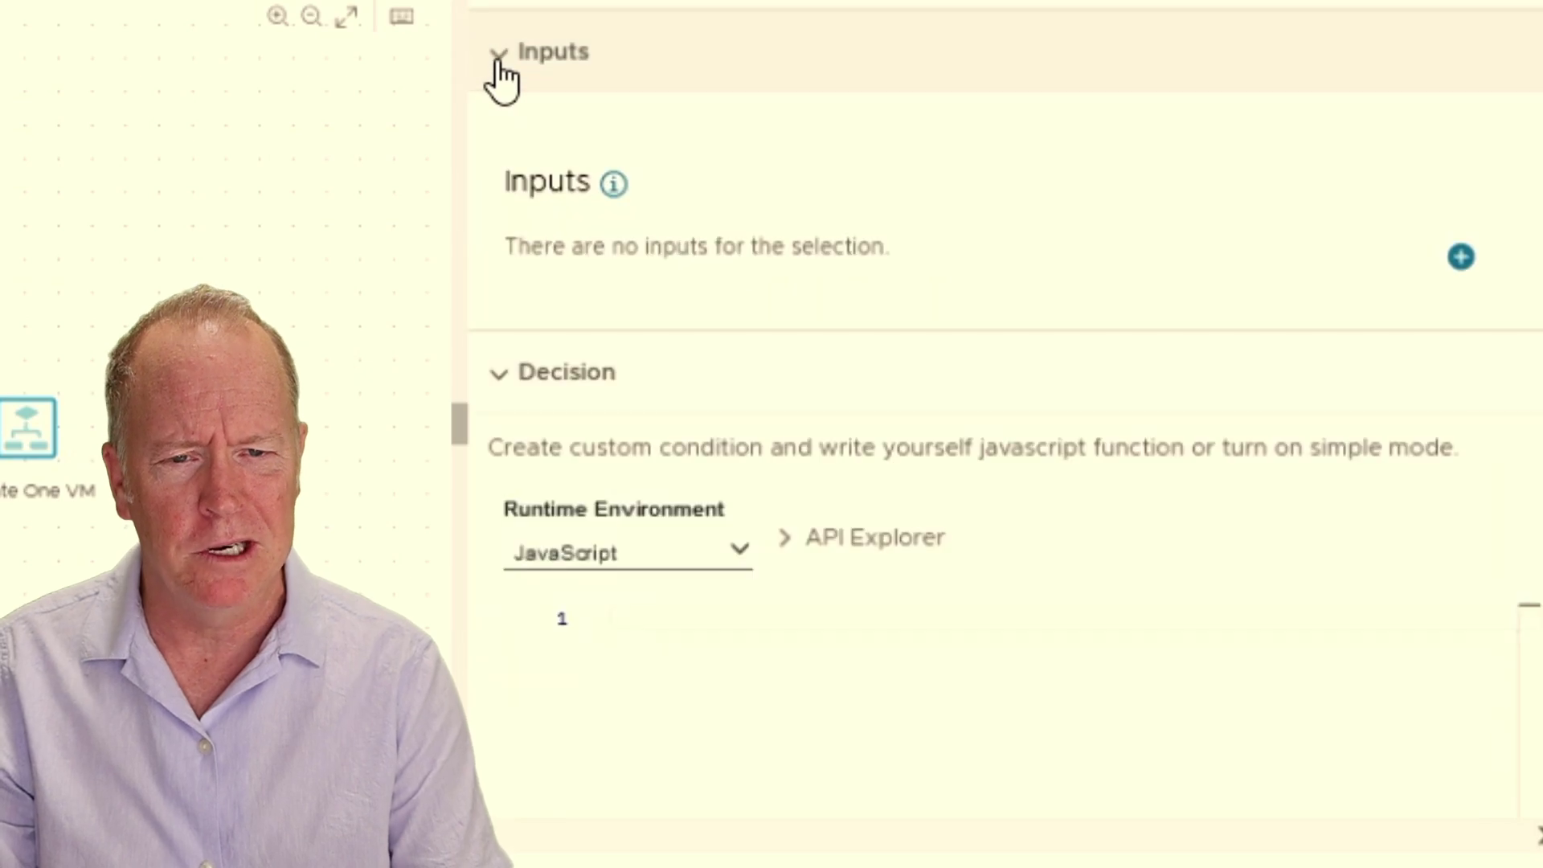
click(1461, 259)
click(1300, 257)
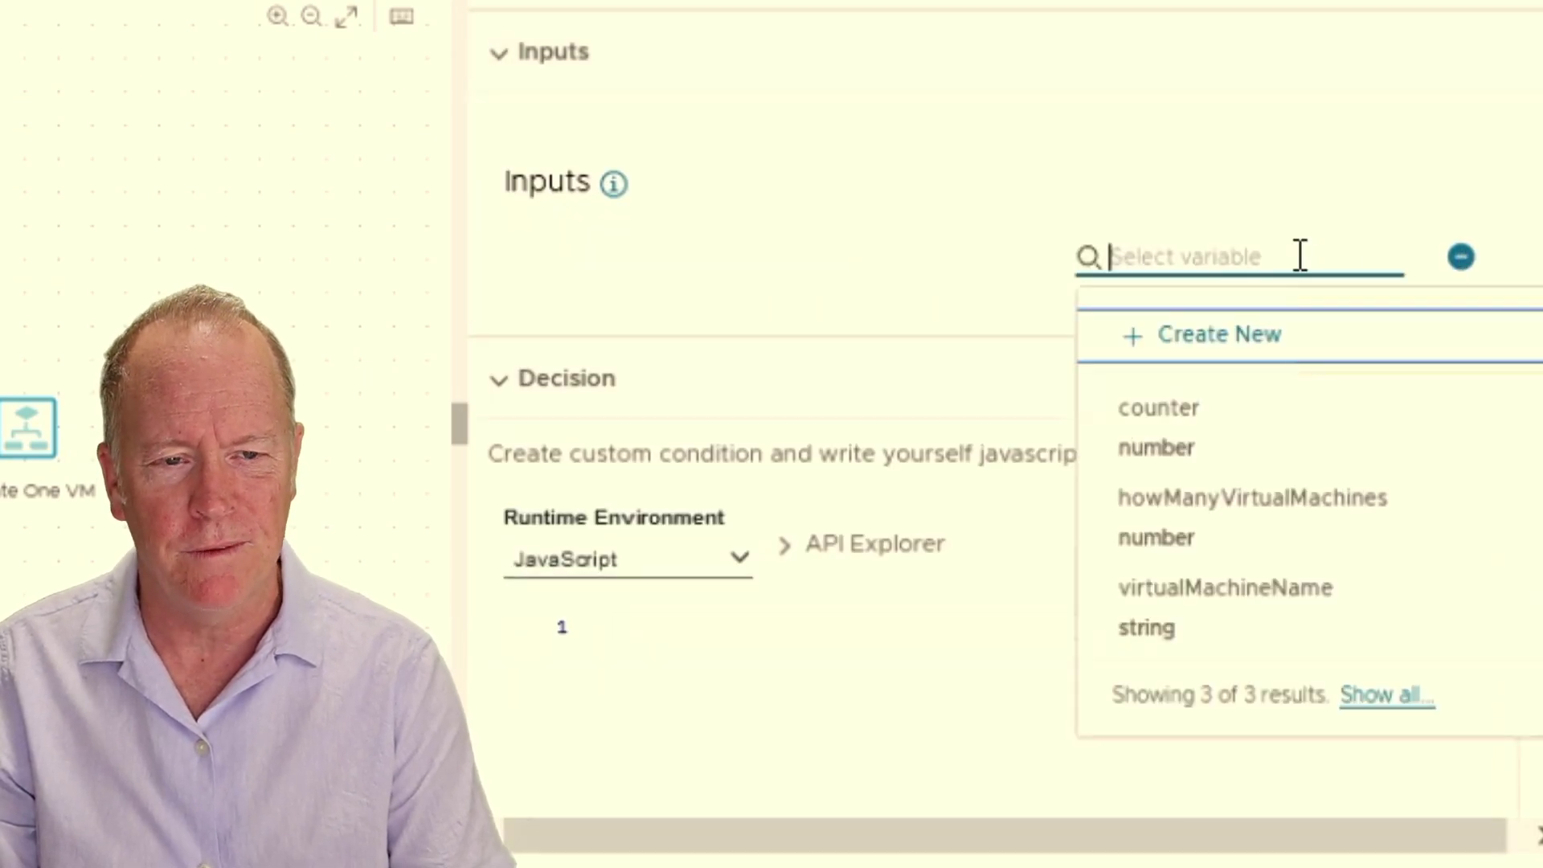
click(1184, 436)
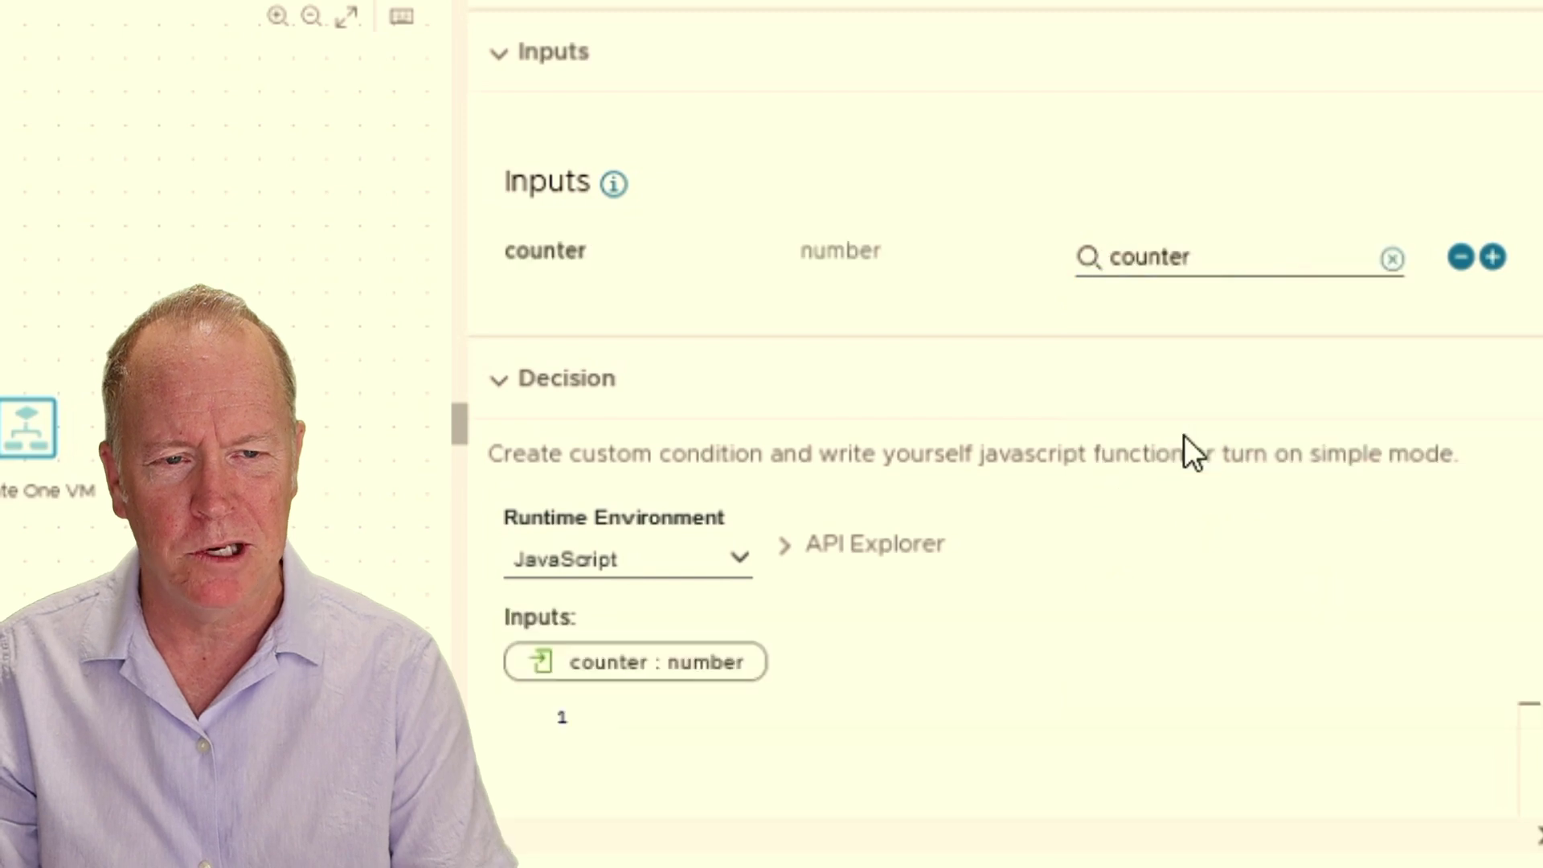
click(1491, 258)
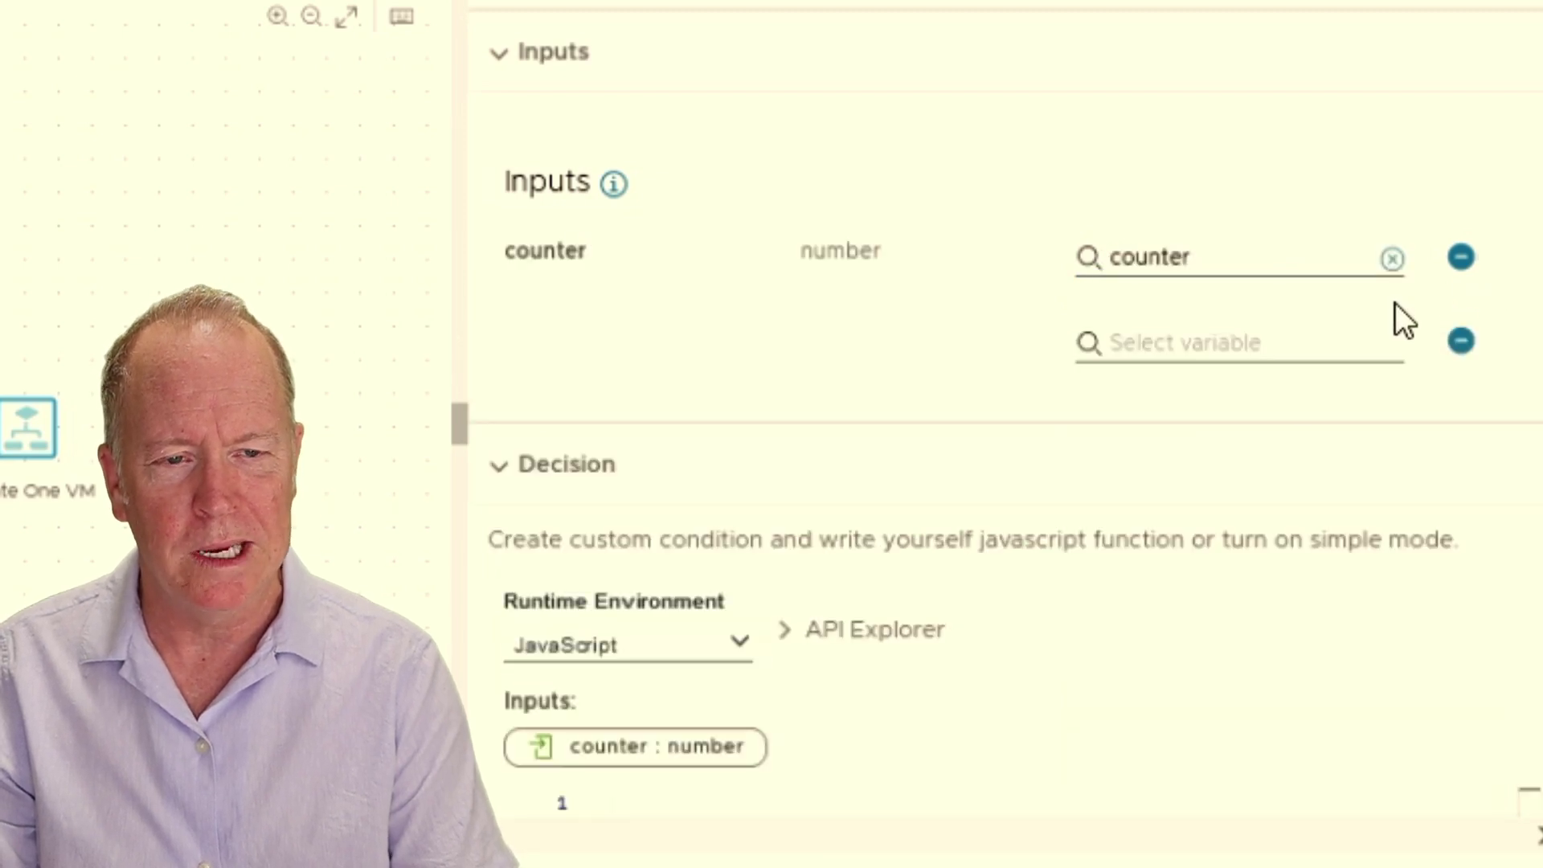
click(1282, 338)
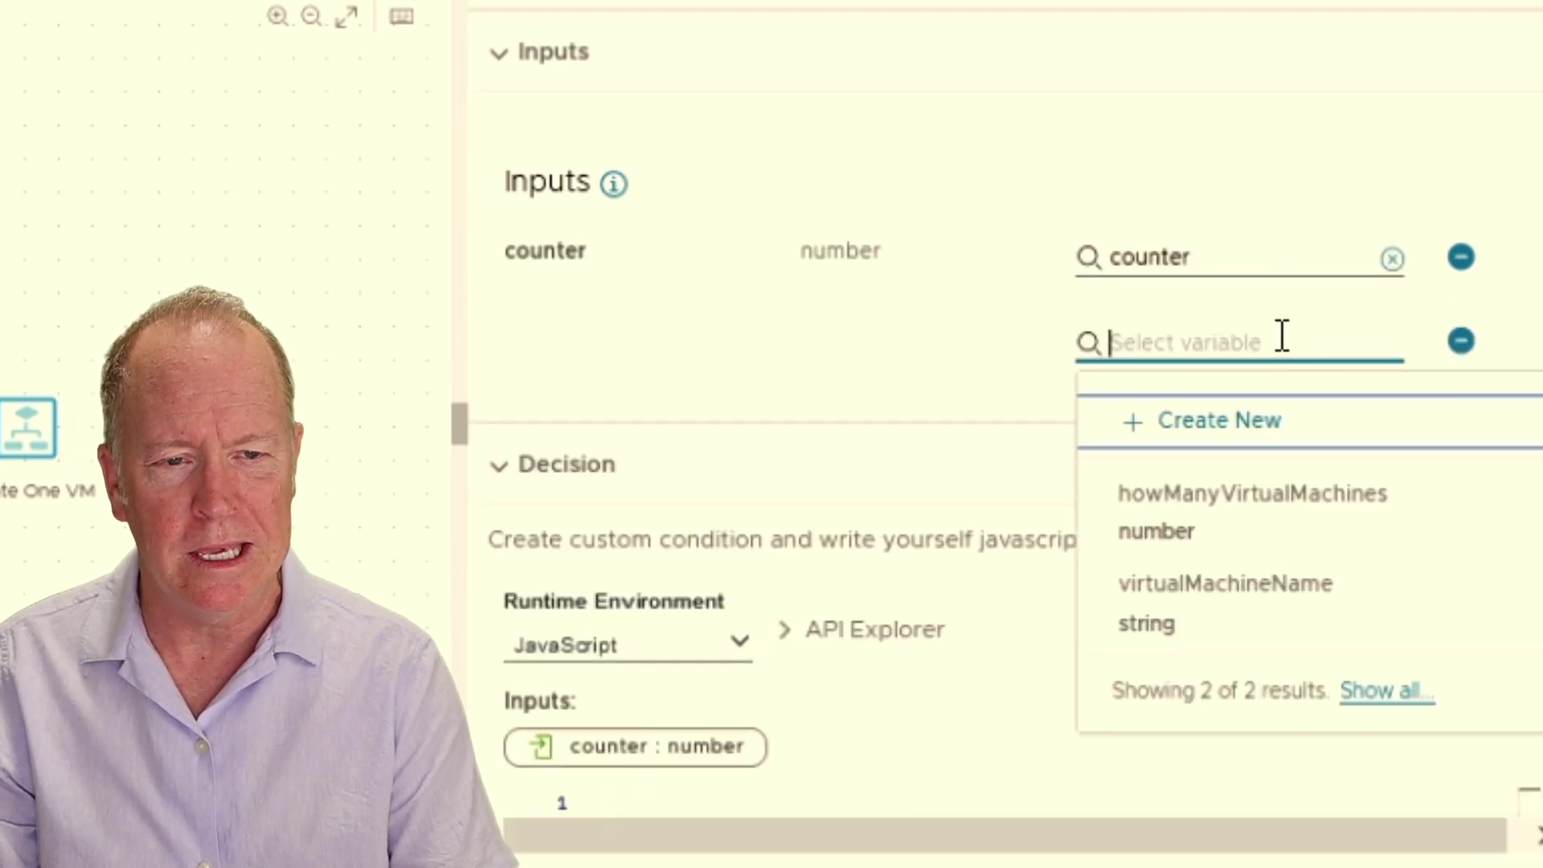
click(1236, 526)
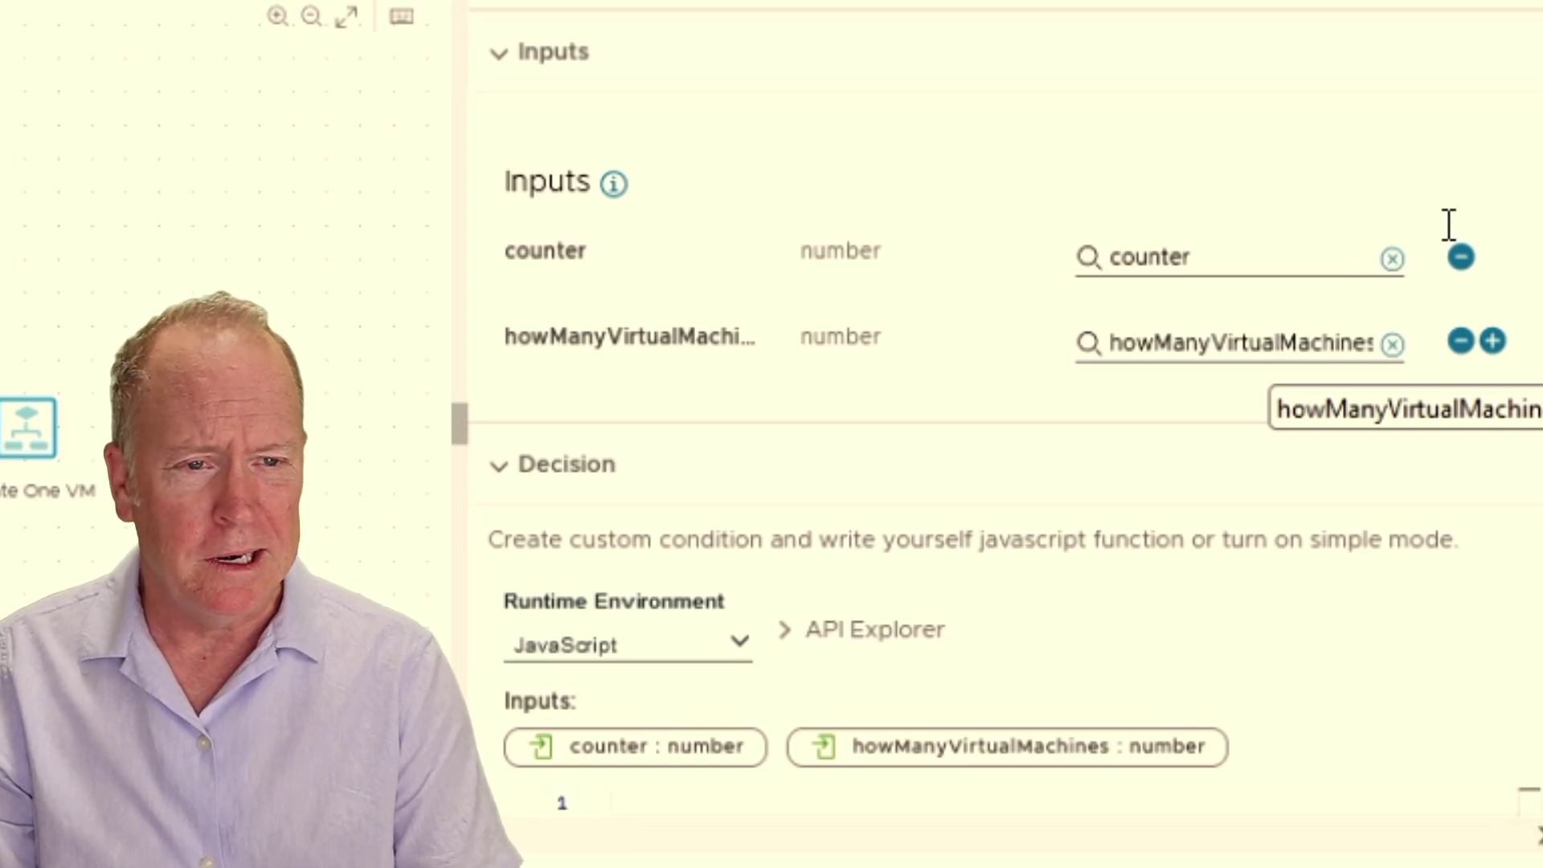
Step: Write the decision's JavaScript as an if/else block returning true when counter <= howManyVirtualMachines and false otherwise
scroll(1005, 434, up, 10)
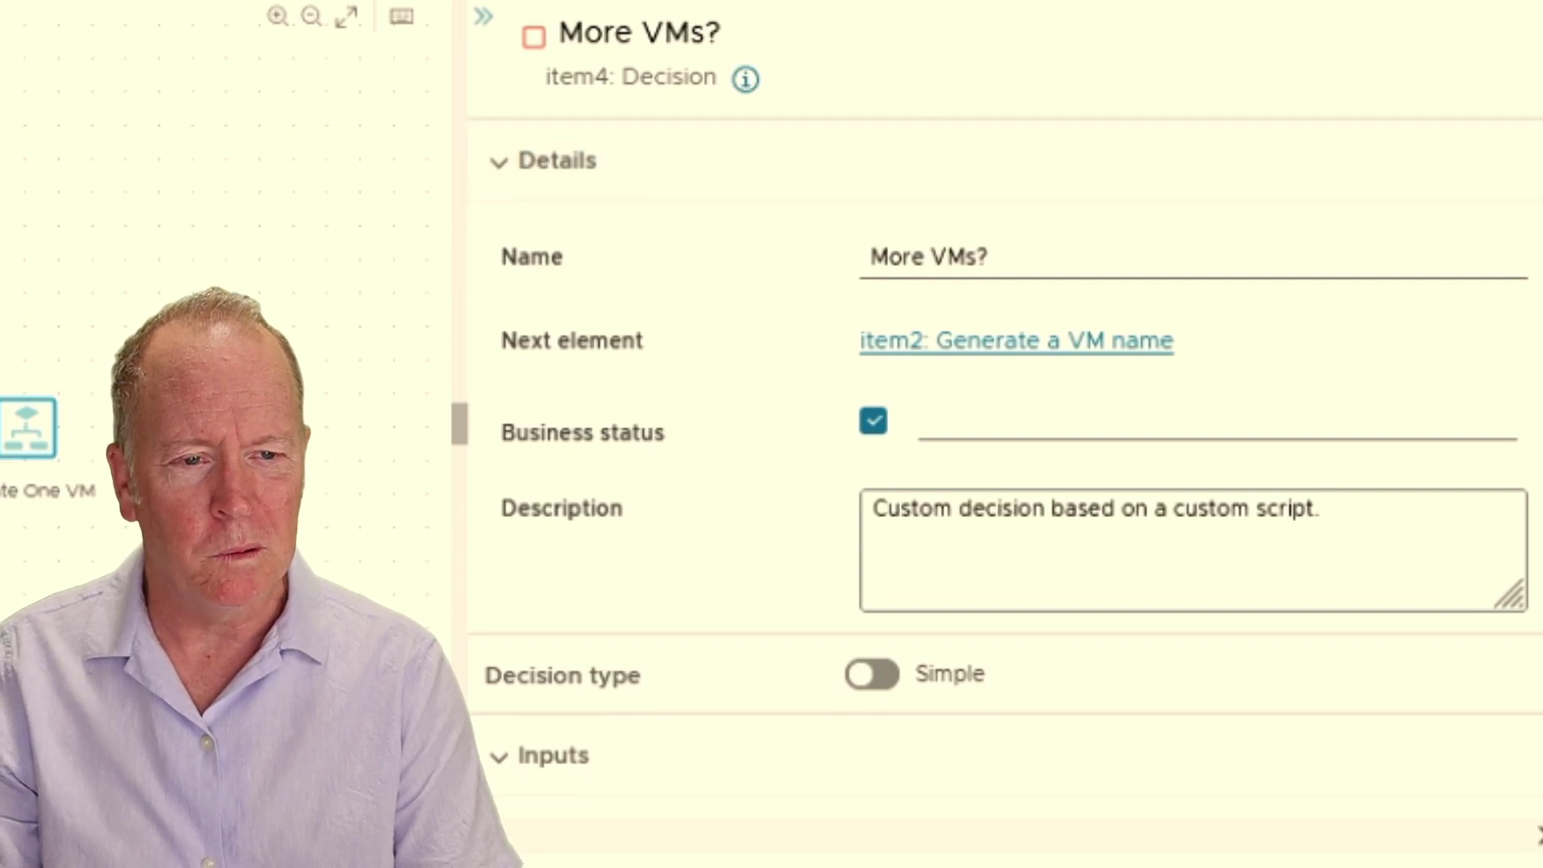
scroll(838, 459, down, 10)
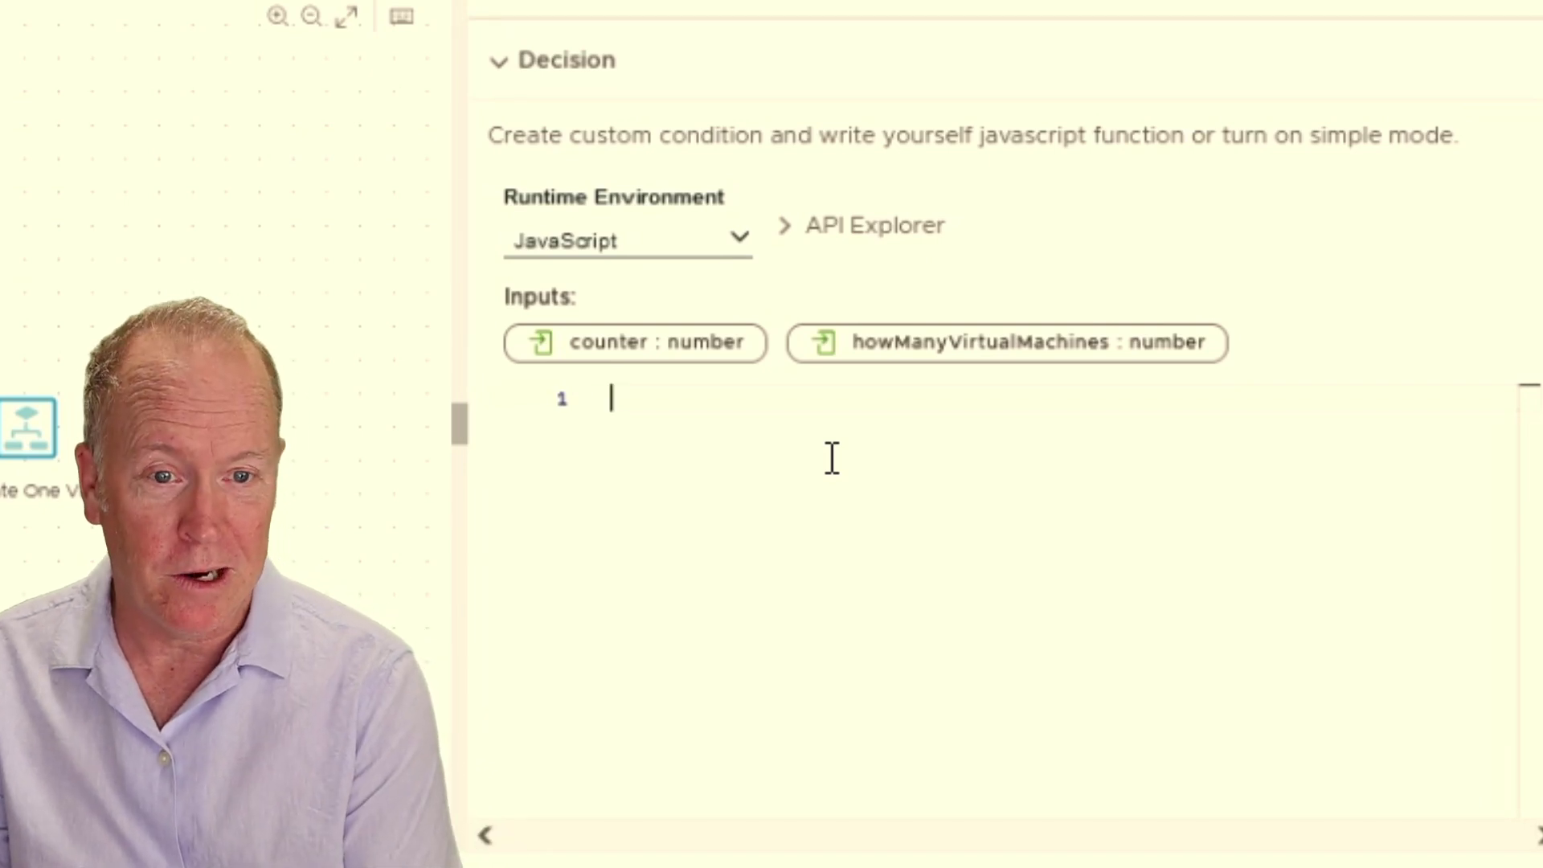
text(if (counter <= howManyVirtualMachines) {)
key(Return)
text(return true;)
key(Down)
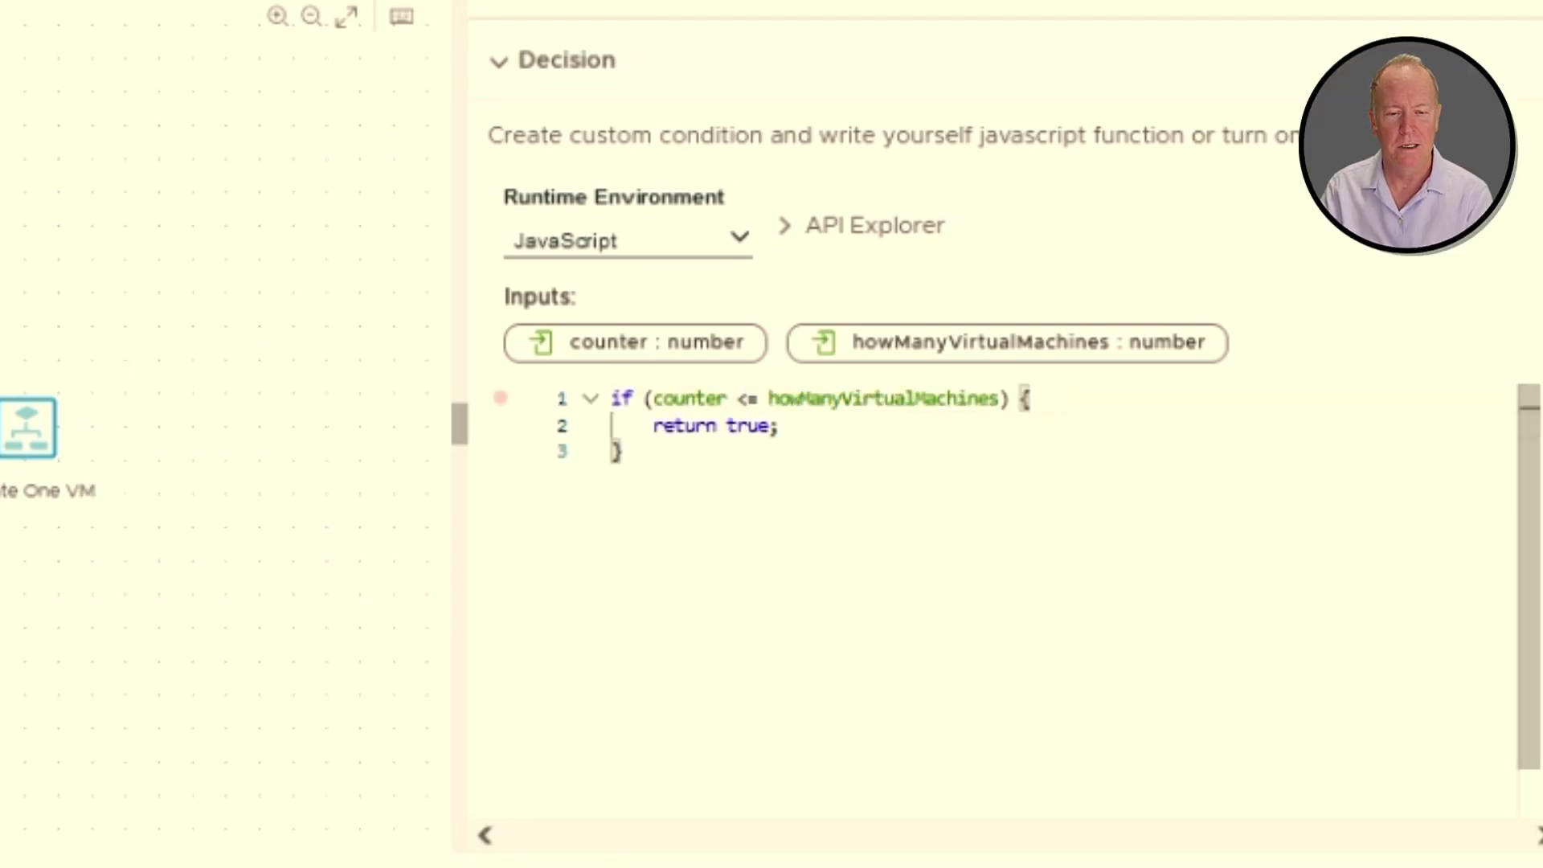
text(else {)
key(Return)
text(return false;)
key(Down)
Step: Add the commented-out alternative "//return (counter <= howManyVirtualMachines);" after a blank line below the if/else block
key(Return)
key(Return)
text(//return (counter <= howManyVirtualMachines);)
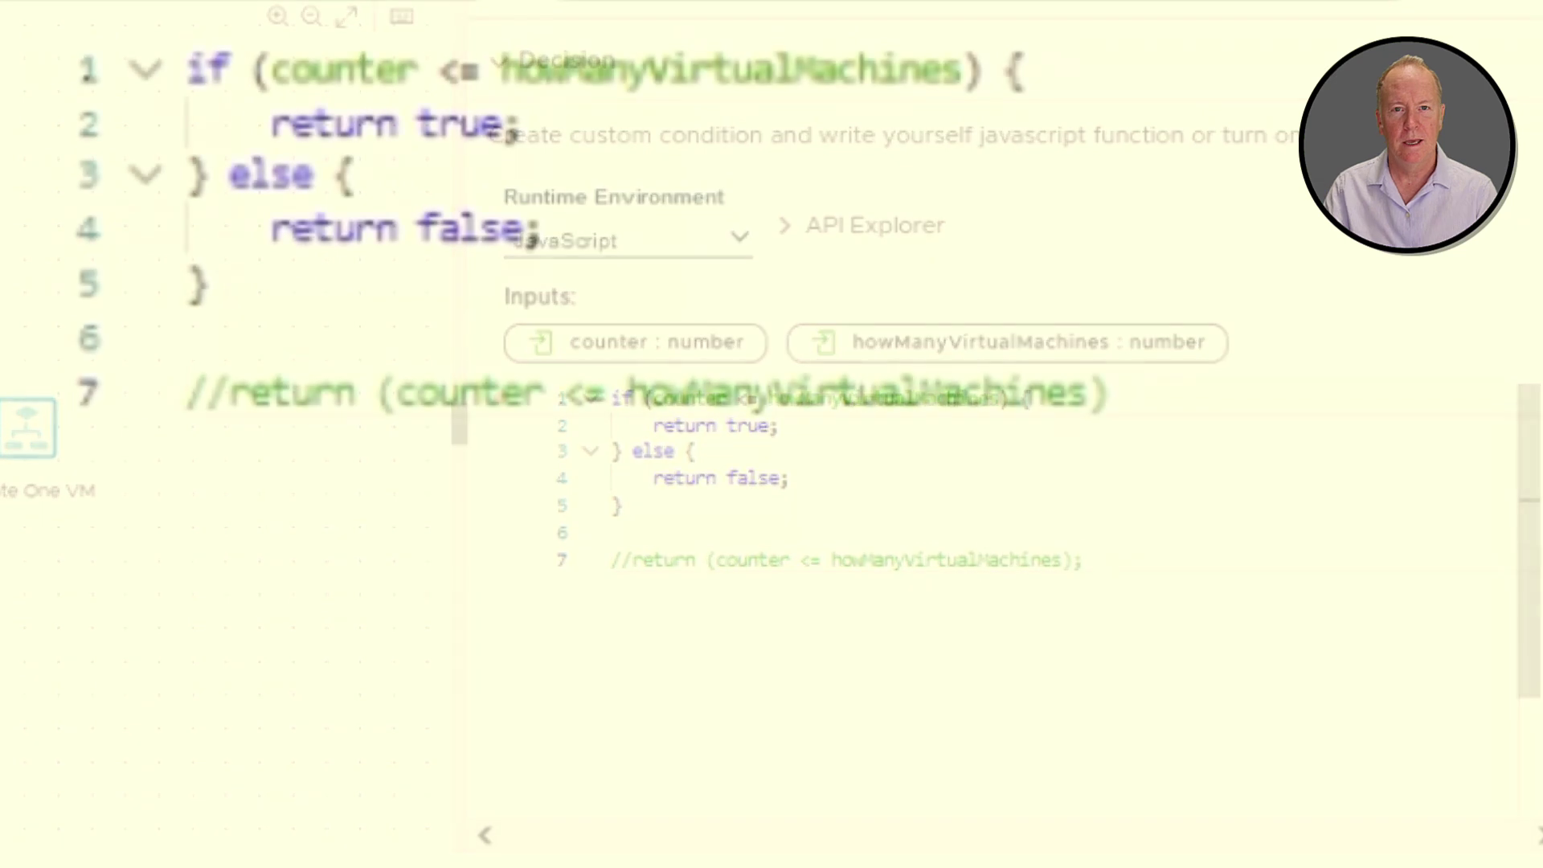